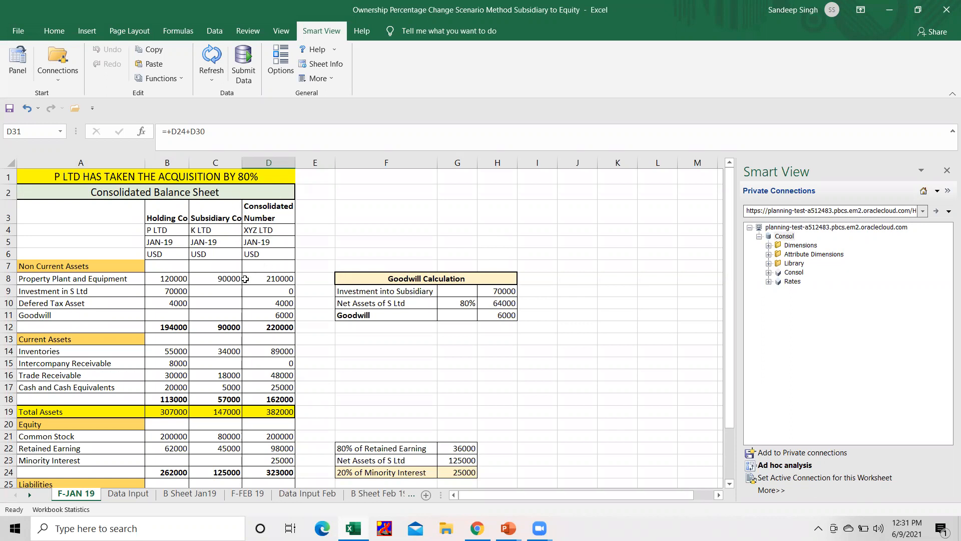
- Examine the P LTD, K LTD and XYZ LTD columns and the consolidated investment and intercompany receivable entries on the F-JAN 19 sheet
{"action": "left_click", "coordinate": [157, 227]}
{"action": "left_click", "coordinate": [227, 229]}
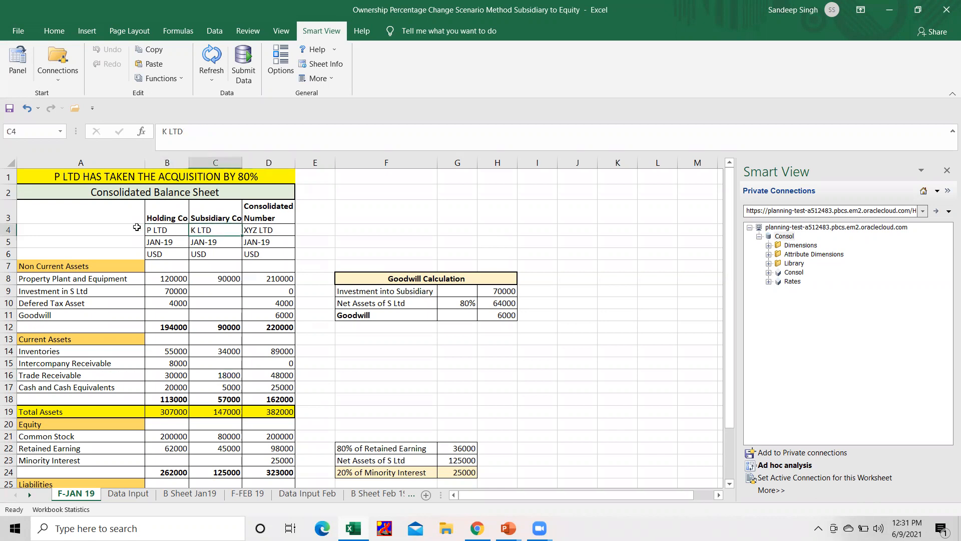
{"action": "left_click", "coordinate": [151, 227]}
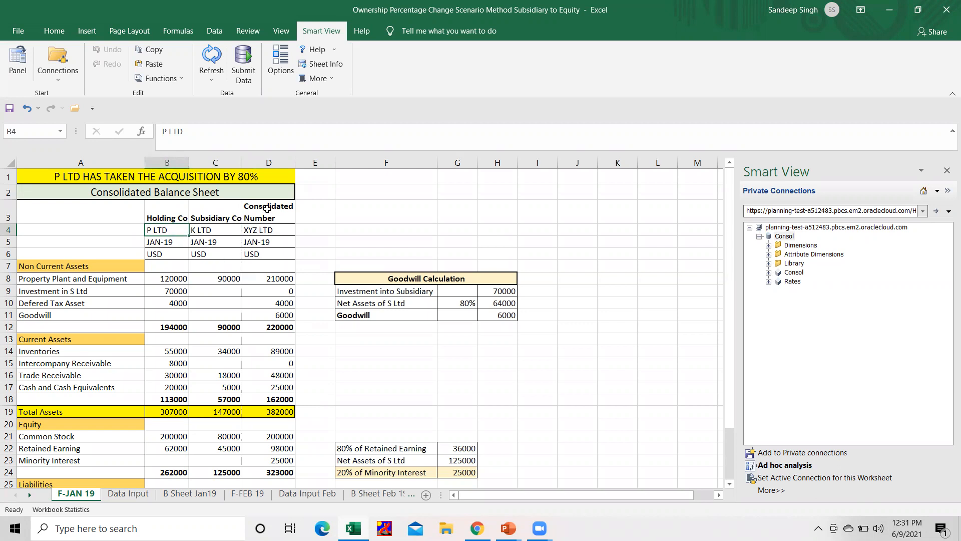
{"action": "left_click", "coordinate": [273, 238]}
{"action": "left_click", "coordinate": [268, 265]}
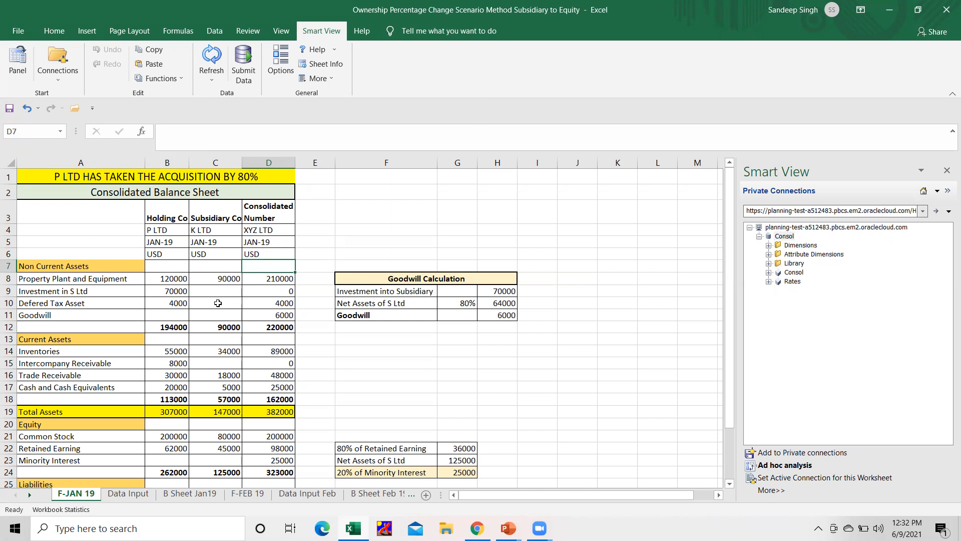
{"action": "left_click", "coordinate": [276, 290]}
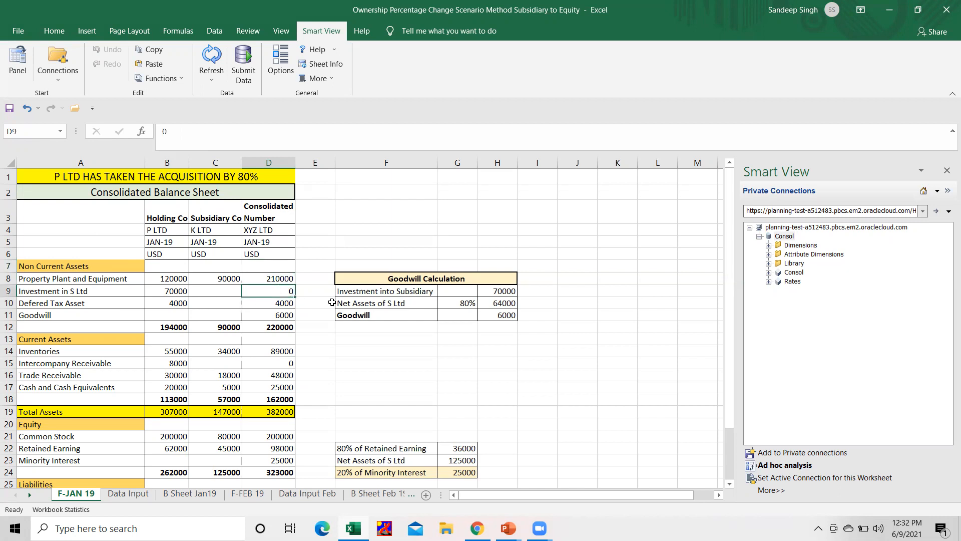
{"action": "left_click", "coordinate": [174, 364]}
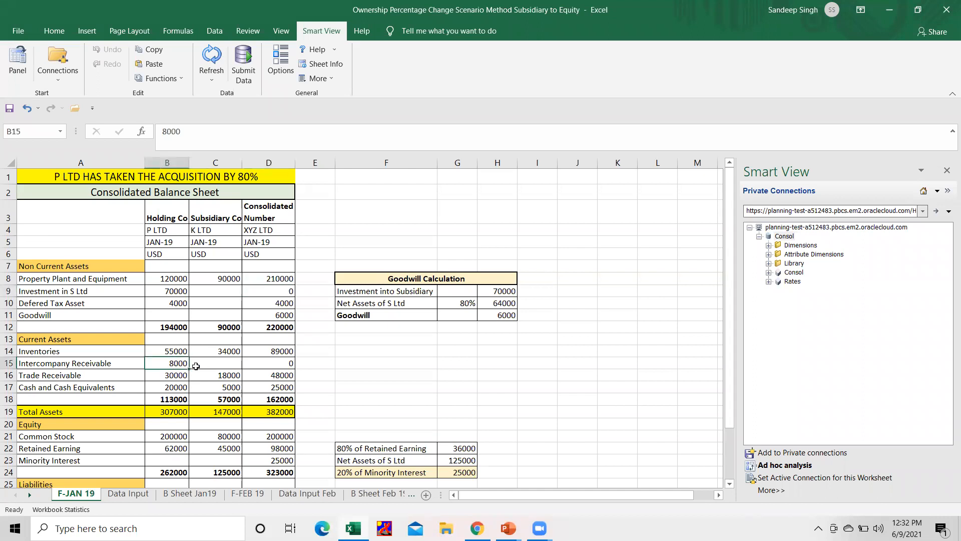
{"action": "left_click", "coordinate": [273, 364]}
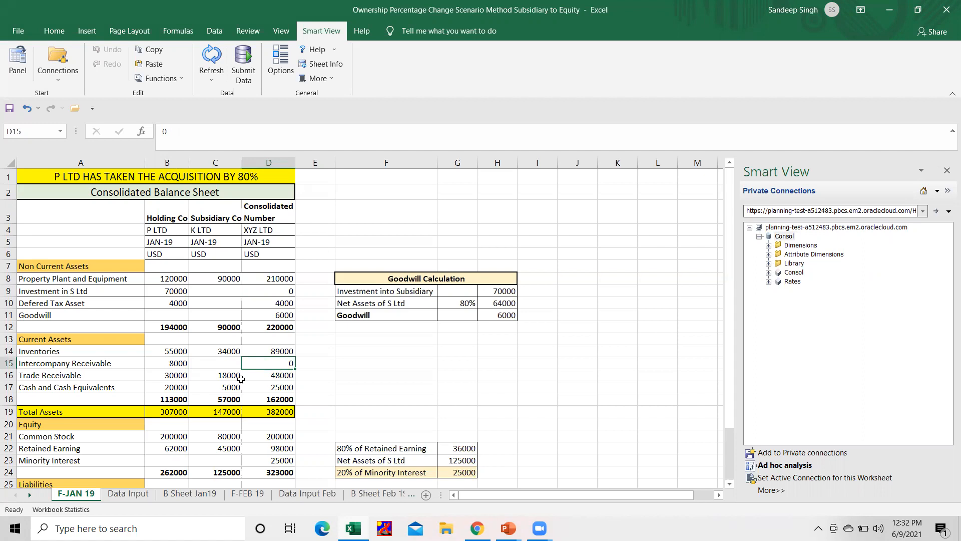
- Review the consolidated common stock, retained earning and minority interest formulas, plus the liability and total rows of the balance sheet
{"action": "scroll", "coordinate": [241, 379], "scroll_direction": "down", "scroll_amount": 1}
{"action": "left_click", "coordinate": [168, 384]}
{"action": "key", "text": "Escape"}
{"action": "left_click", "coordinate": [261, 382]}
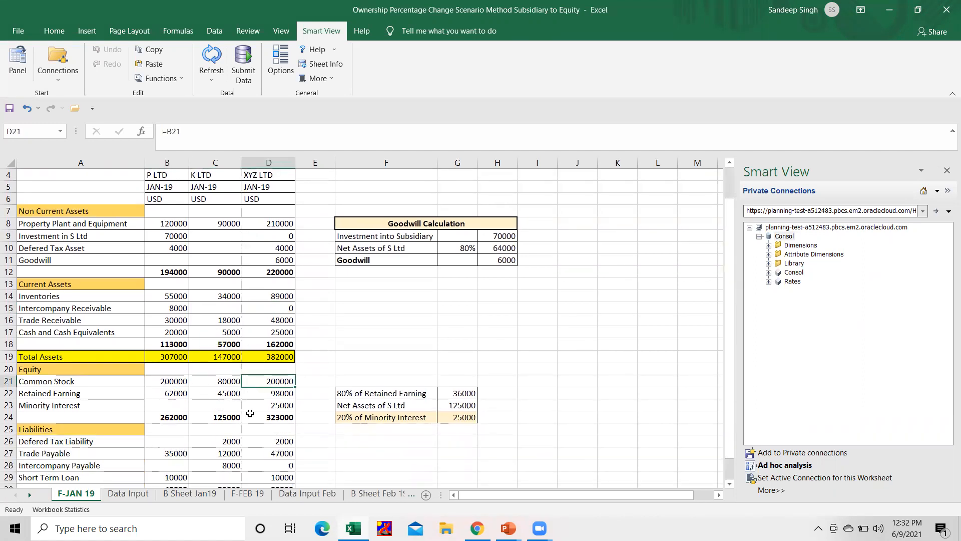
{"action": "left_click", "coordinate": [265, 395]}
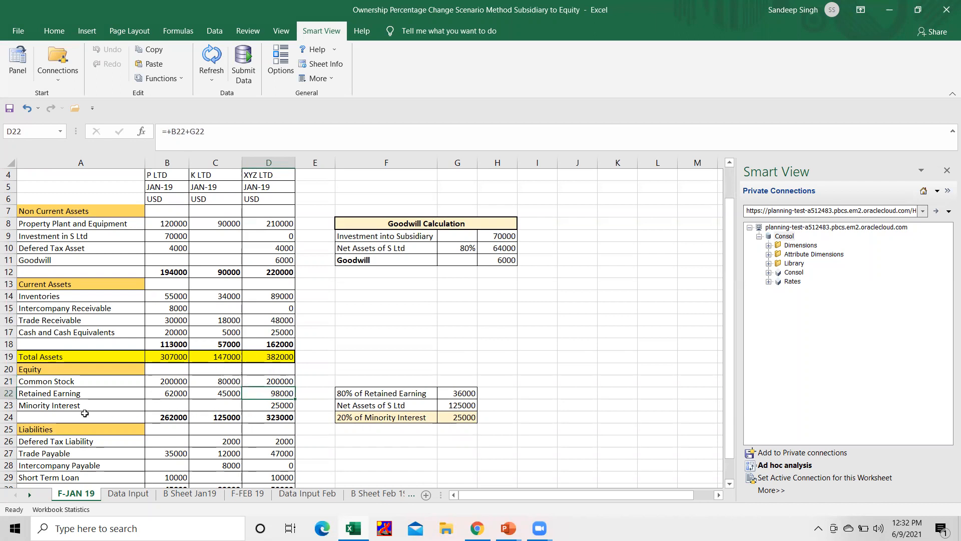
{"action": "left_click", "coordinate": [279, 407]}
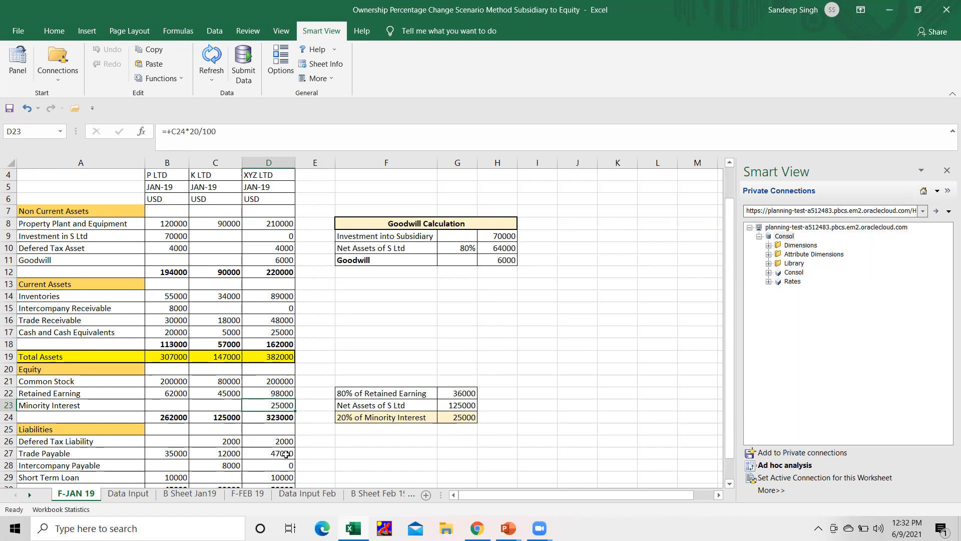
{"action": "scroll", "coordinate": [283, 456], "scroll_direction": "down", "scroll_amount": 1}
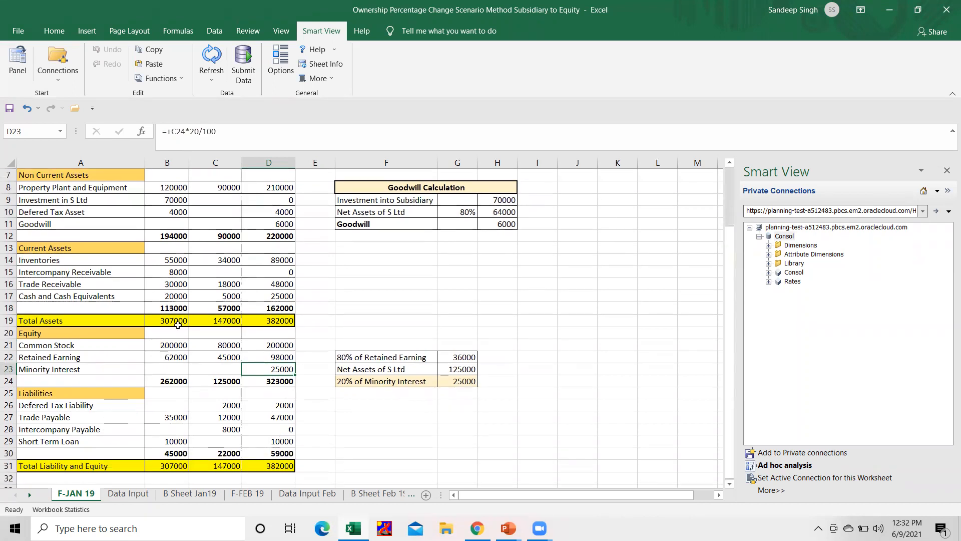
{"action": "scroll", "coordinate": [122, 258], "scroll_direction": "up", "scroll_amount": 2}
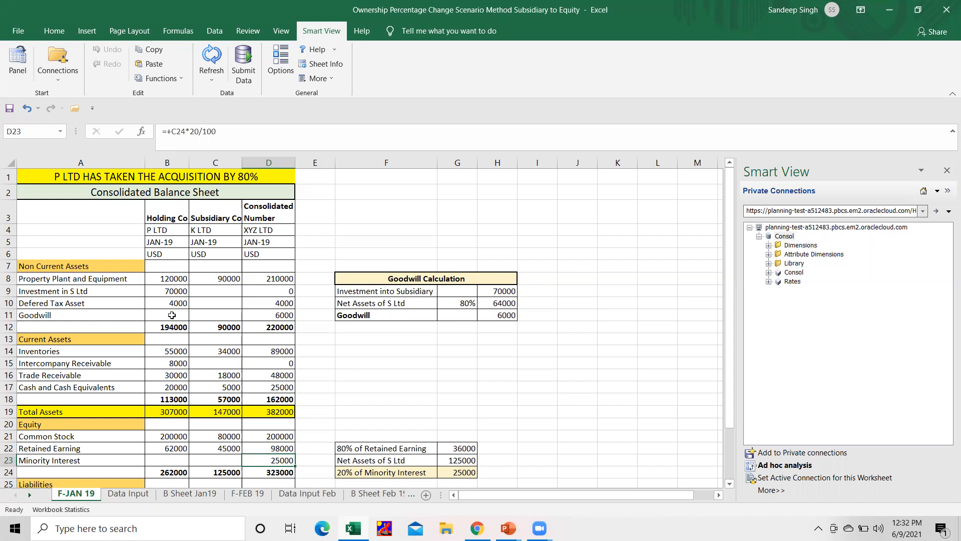
- Trace the consolidated Goodwill figure through the Goodwill Calculation table, including the investment and the 80% share of K LTD's common stock
{"action": "left_click", "coordinate": [80, 316]}
{"action": "left_click", "coordinate": [285, 315]}
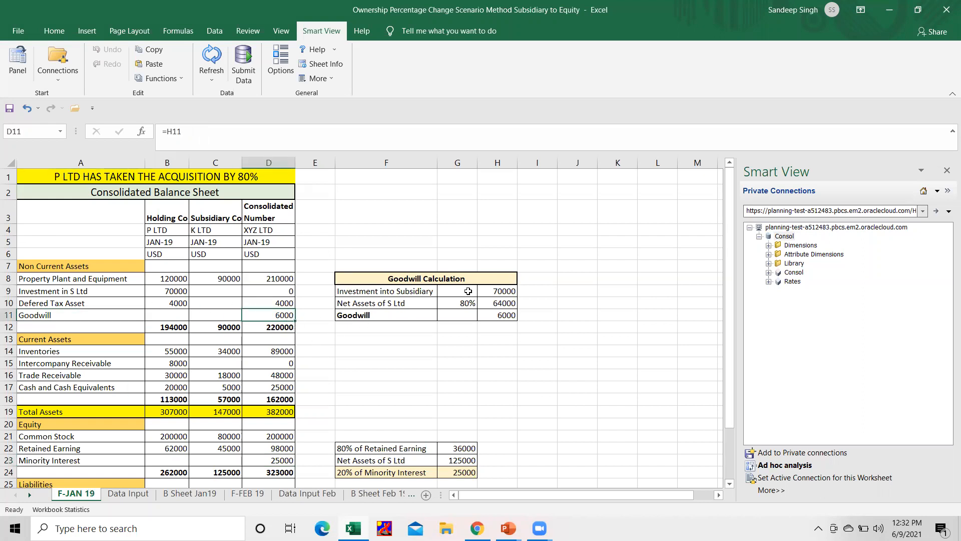
{"action": "left_click", "coordinate": [500, 290]}
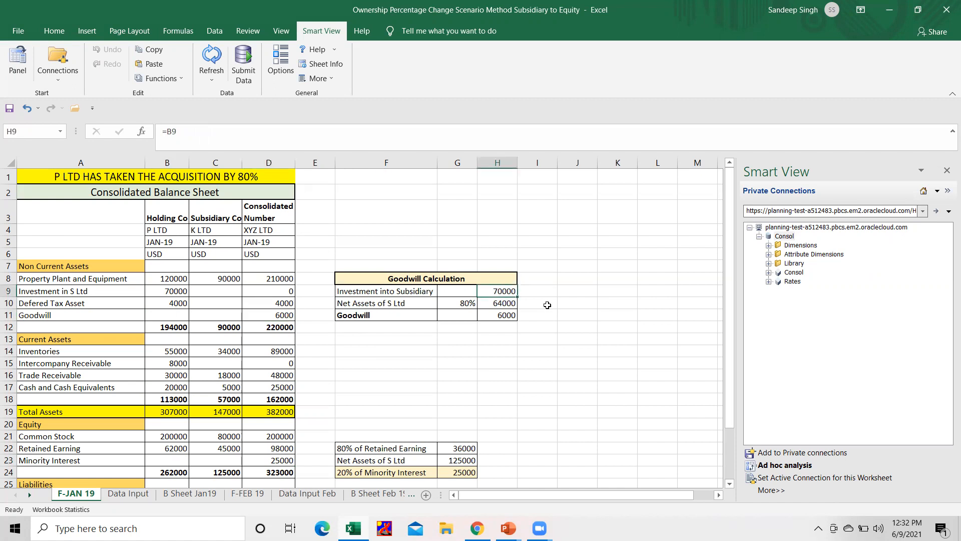
{"action": "left_click", "coordinate": [512, 302]}
{"action": "scroll", "coordinate": [341, 355], "scroll_direction": "down", "scroll_amount": 1}
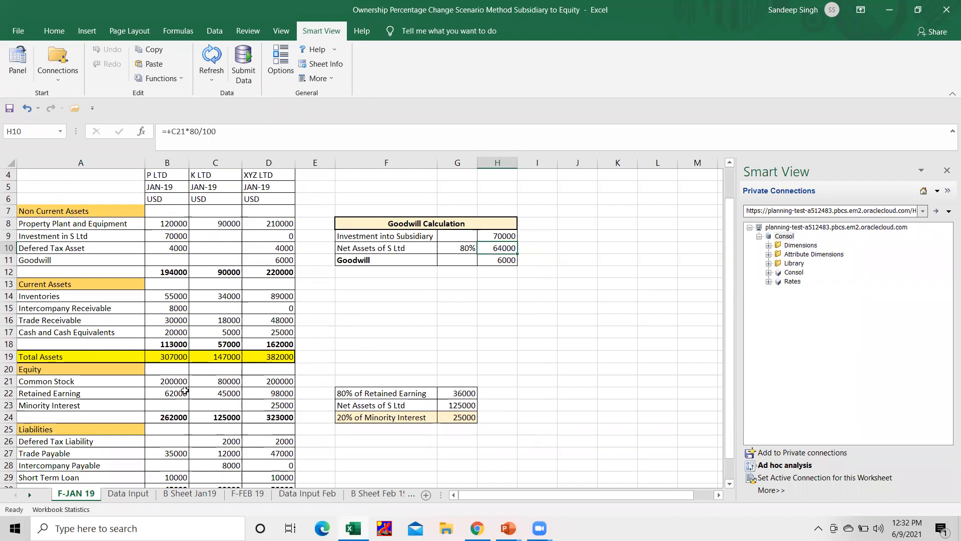
{"action": "left_click", "coordinate": [237, 381]}
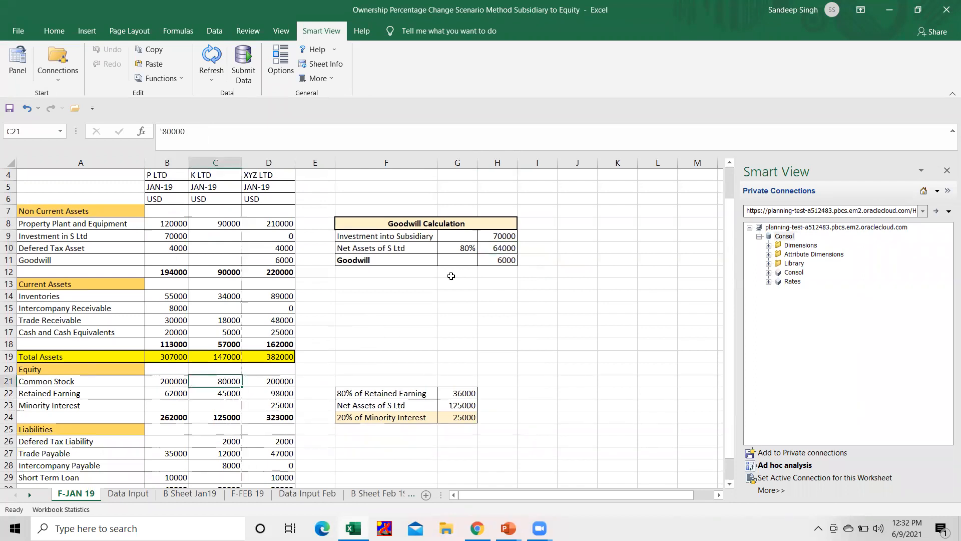
{"action": "left_click", "coordinate": [497, 247]}
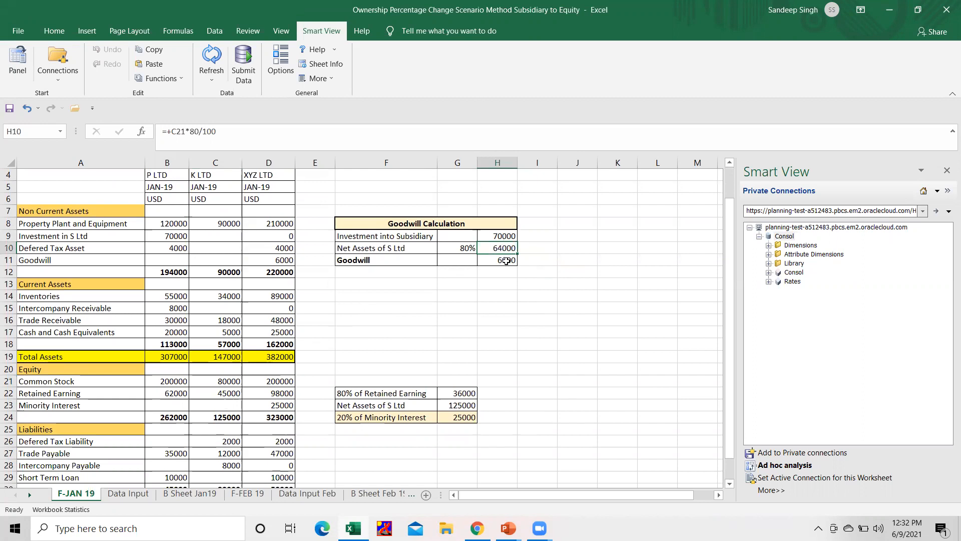
{"action": "left_click", "coordinate": [507, 259]}
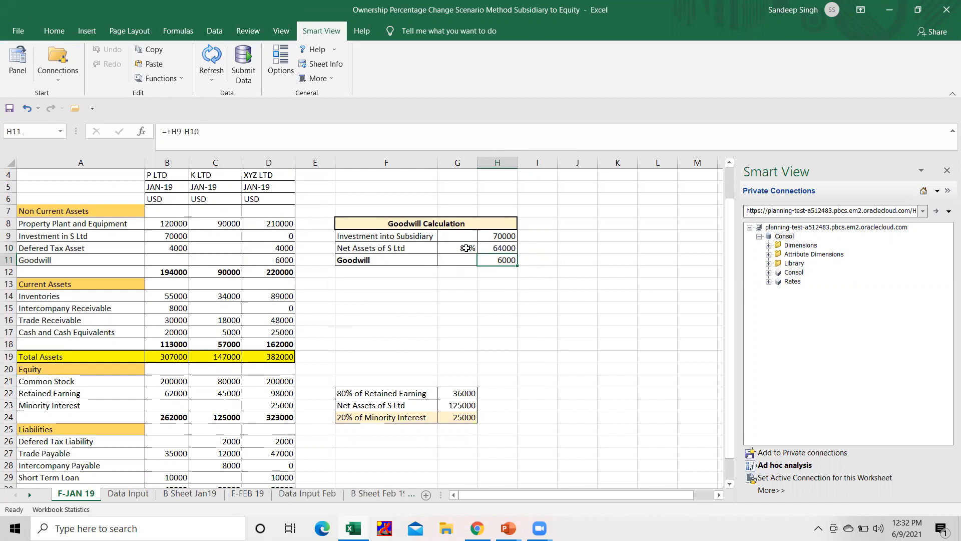
{"action": "left_click", "coordinate": [282, 259]}
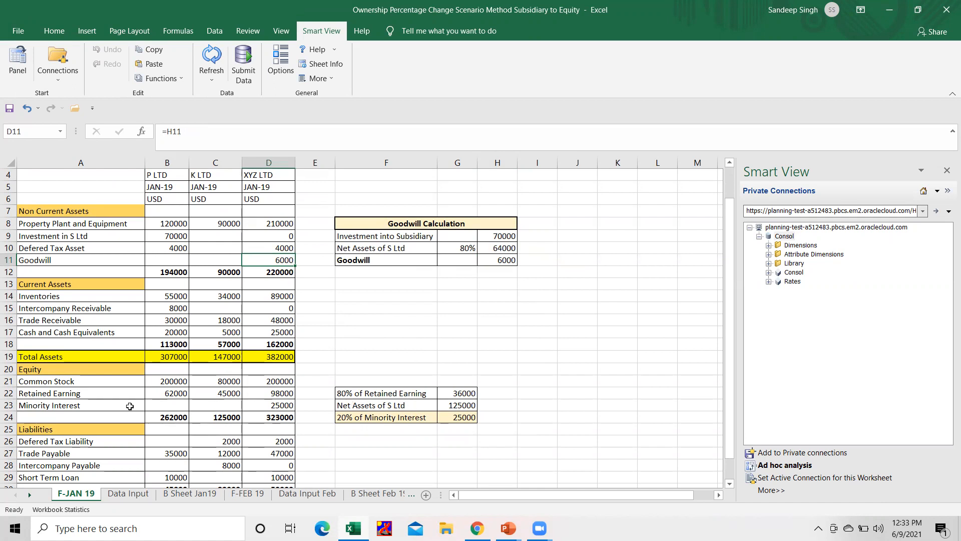
- Trace how consolidated retained earning and minority interest derive from the 80% retained earning and 20% minority interest calculations
{"action": "left_click", "coordinate": [173, 395]}
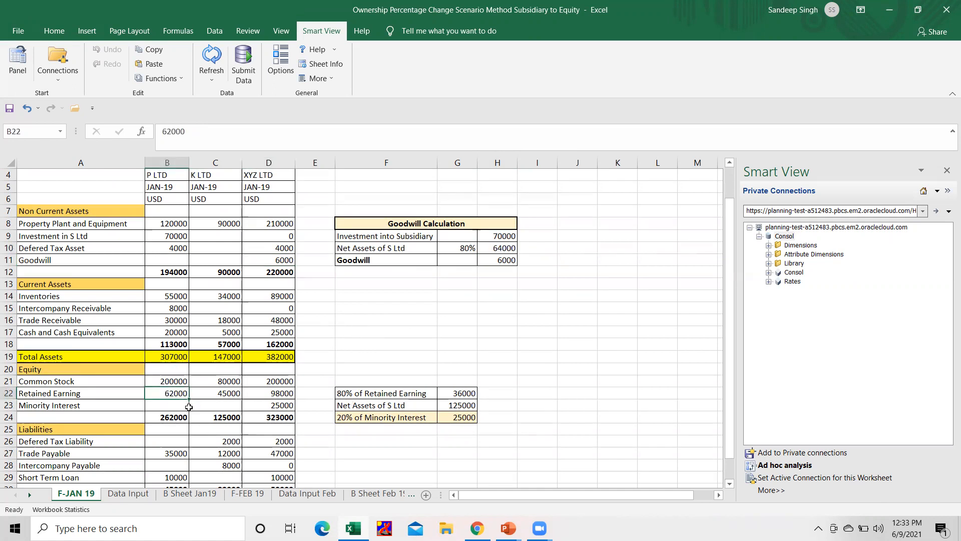
{"action": "left_click", "coordinate": [226, 395]}
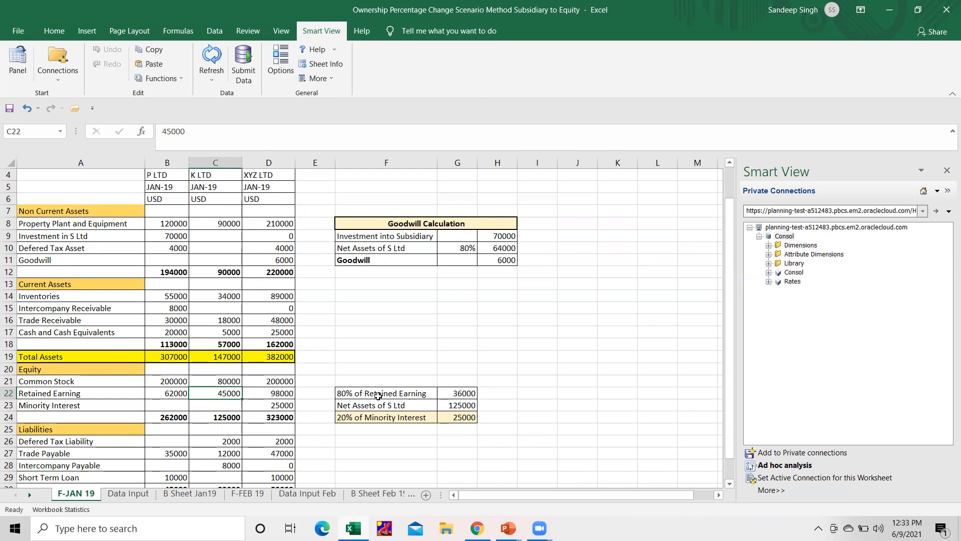
{"action": "left_click", "coordinate": [461, 394]}
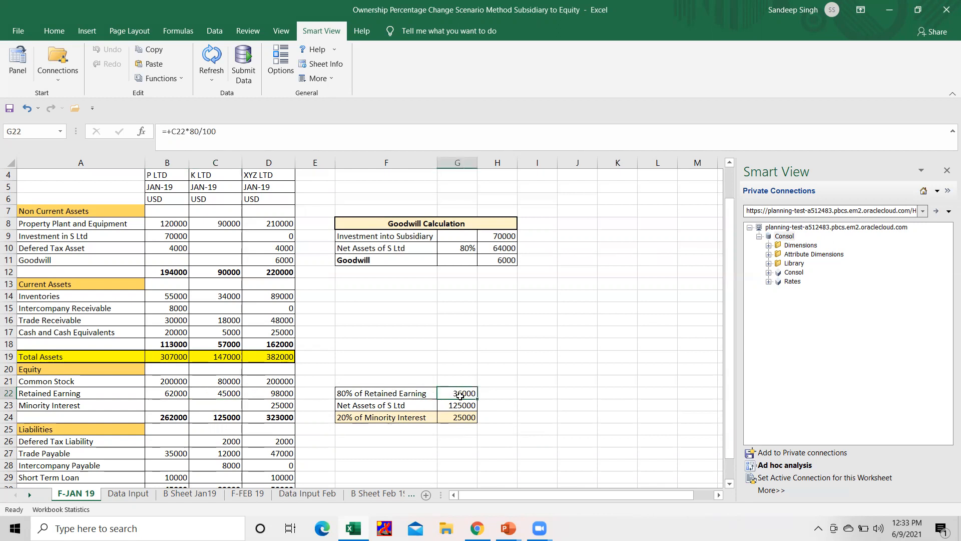
{"action": "left_click", "coordinate": [277, 397]}
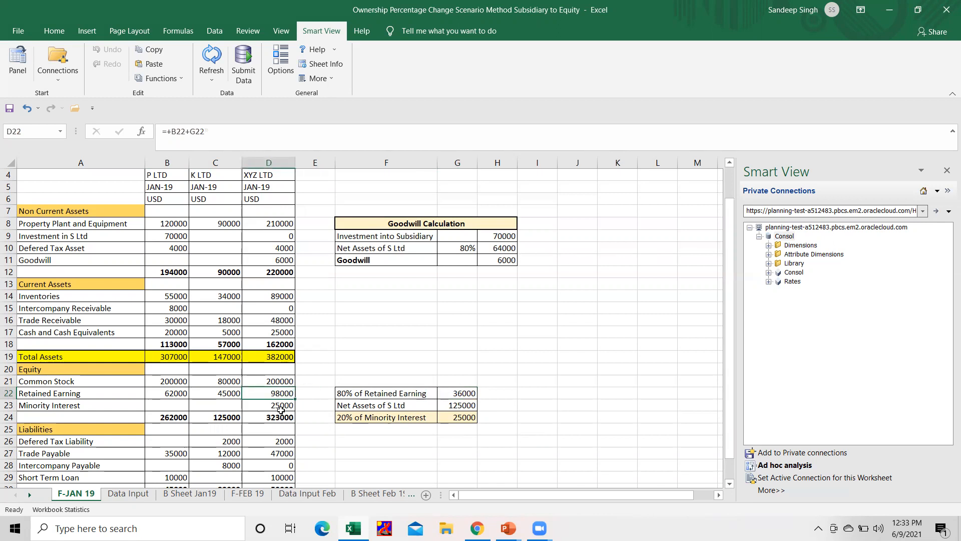
{"action": "left_click", "coordinate": [287, 407]}
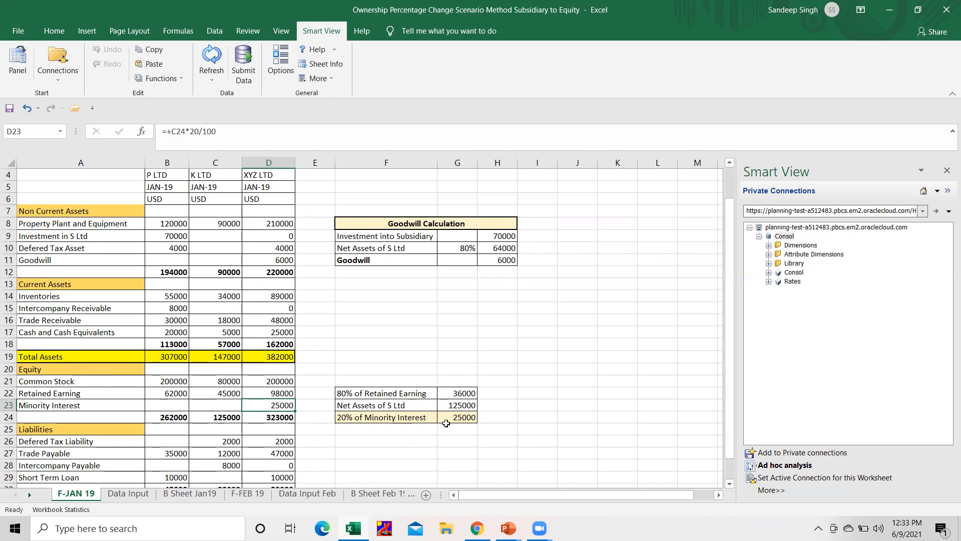
{"action": "left_click", "coordinate": [227, 383]}
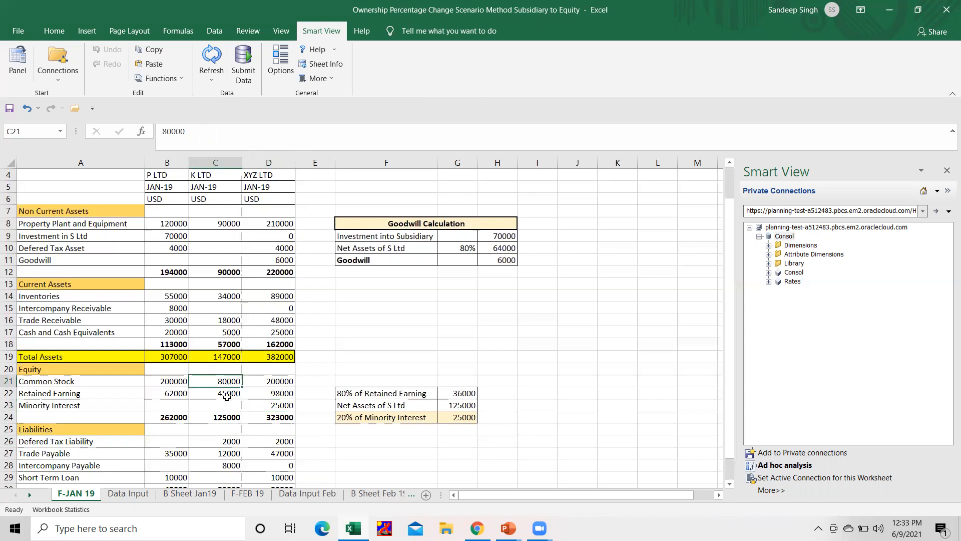
{"action": "left_click", "coordinate": [227, 394]}
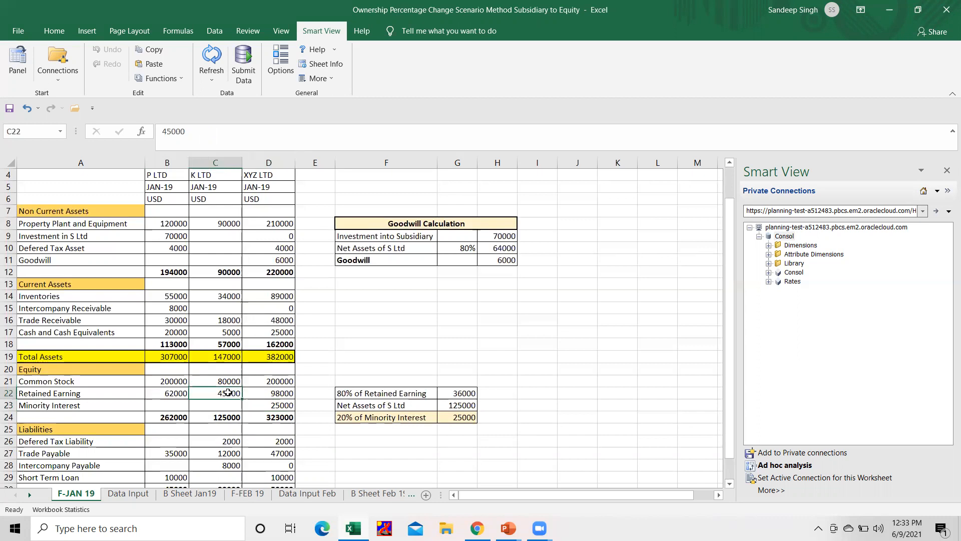
{"action": "left_click", "coordinate": [455, 405]}
{"action": "left_click", "coordinate": [456, 417]}
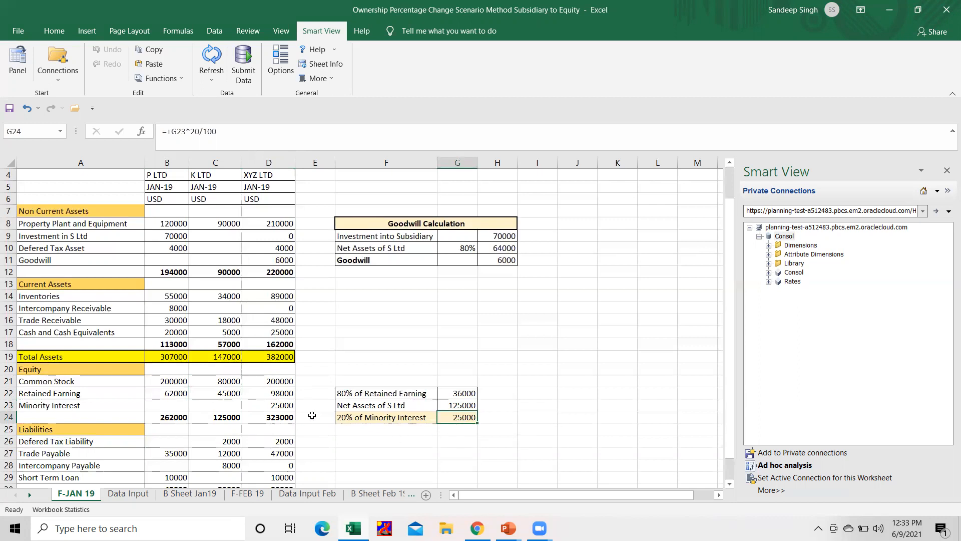
{"action": "left_click", "coordinate": [281, 406]}
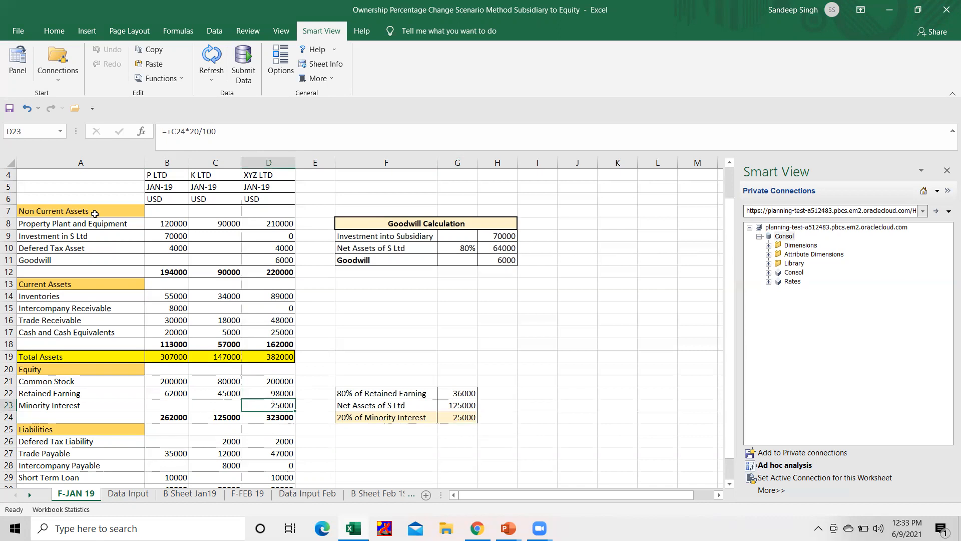
{"action": "scroll", "coordinate": [181, 259], "scroll_direction": "up", "scroll_amount": 1}
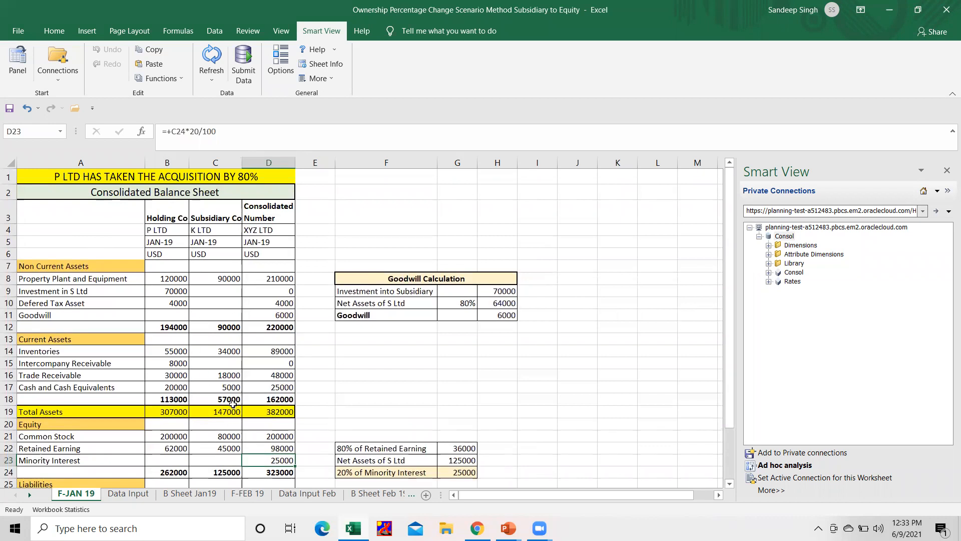
- Show the January FY19 entity data on the Data Input sheet
{"action": "left_click", "coordinate": [129, 494]}
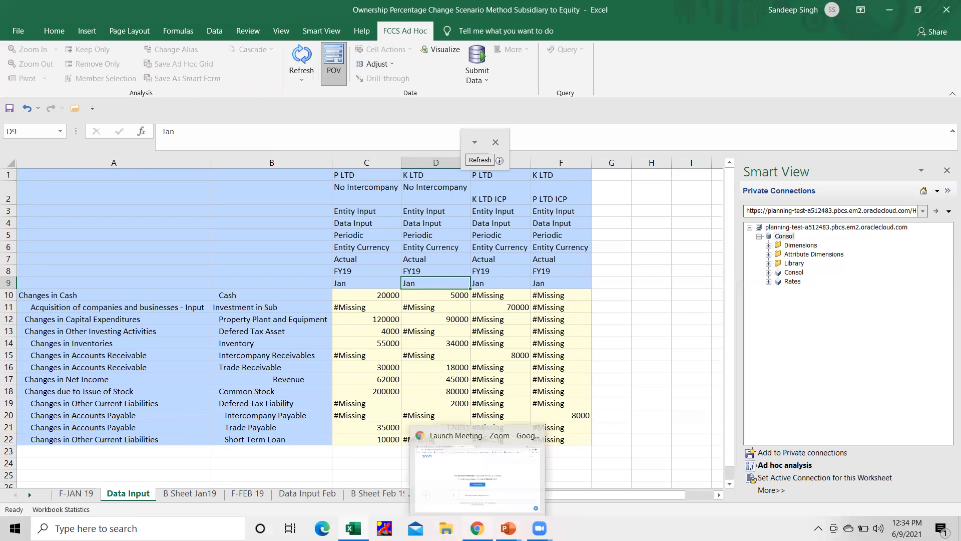
- Switch to Oracle Financial Consolidation and Close Cloud in Chrome, open Manage Ownership and locate P LTD and K LTD under XYZ LTD
{"action": "left_click", "coordinate": [477, 528]}
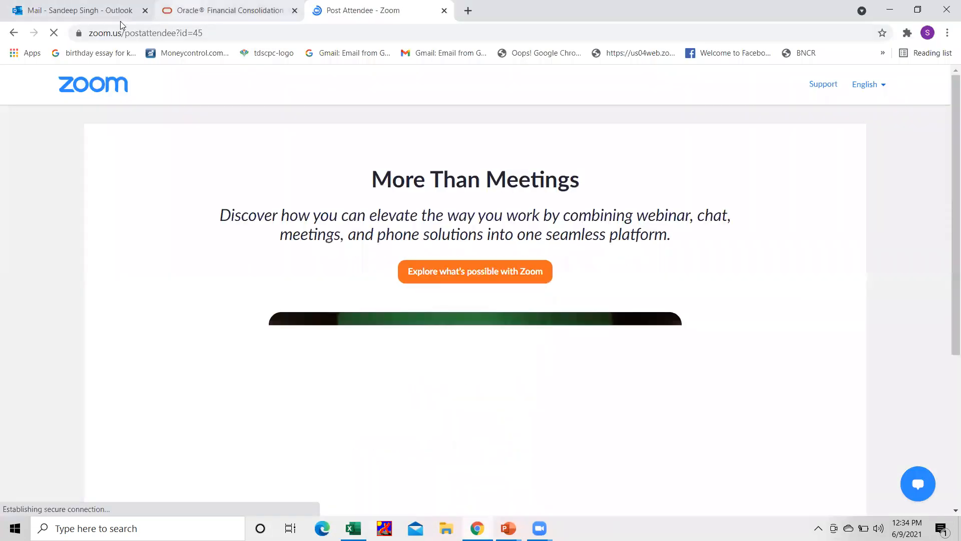
{"action": "left_click", "coordinate": [220, 11]}
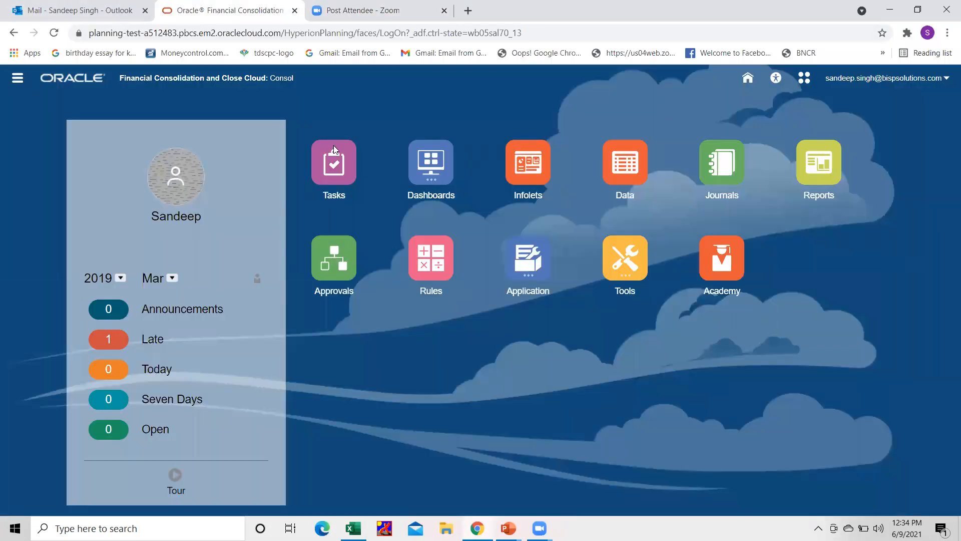
{"action": "left_click", "coordinate": [539, 280]}
{"action": "left_click", "coordinate": [414, 356]}
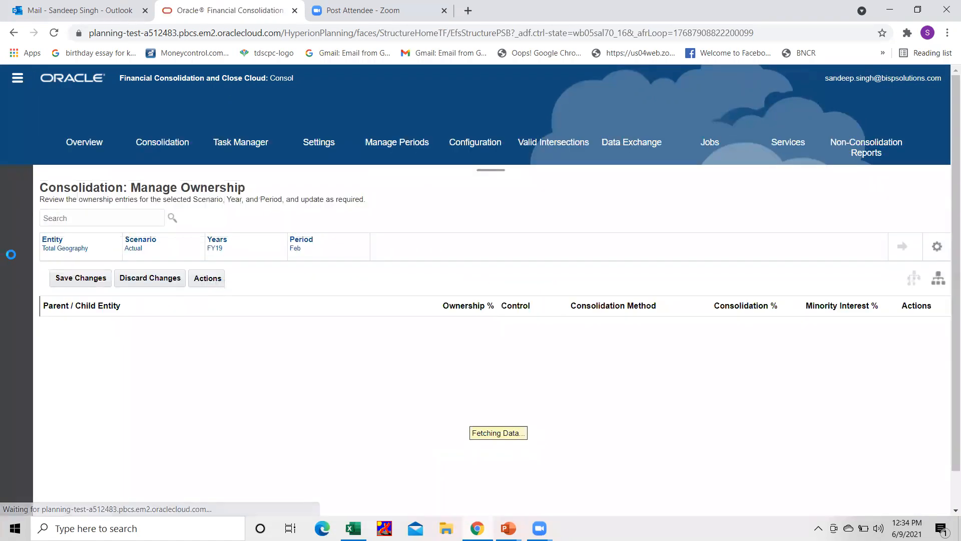
{"action": "scroll", "coordinate": [194, 396], "scroll_direction": "down", "scroll_amount": 10}
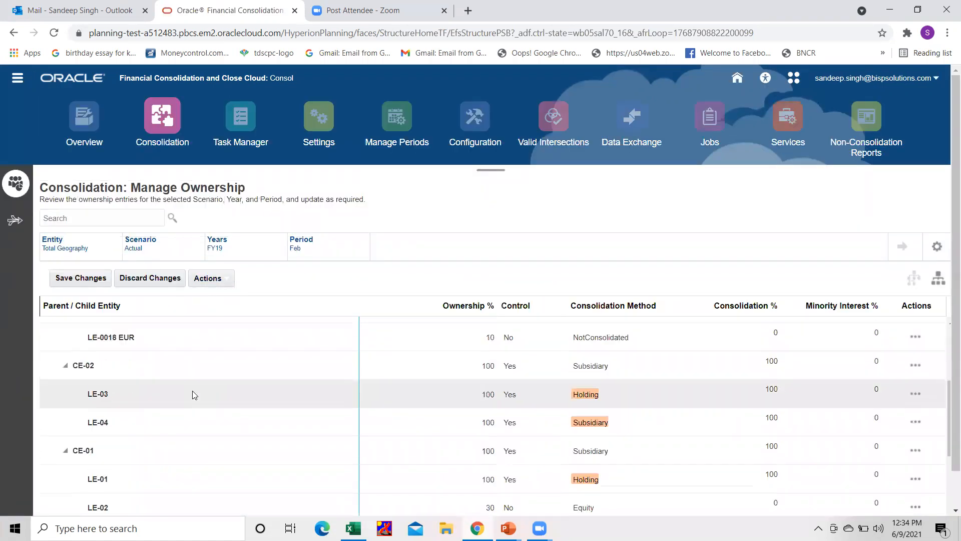
{"action": "scroll", "coordinate": [192, 387], "scroll_direction": "down", "scroll_amount": 5}
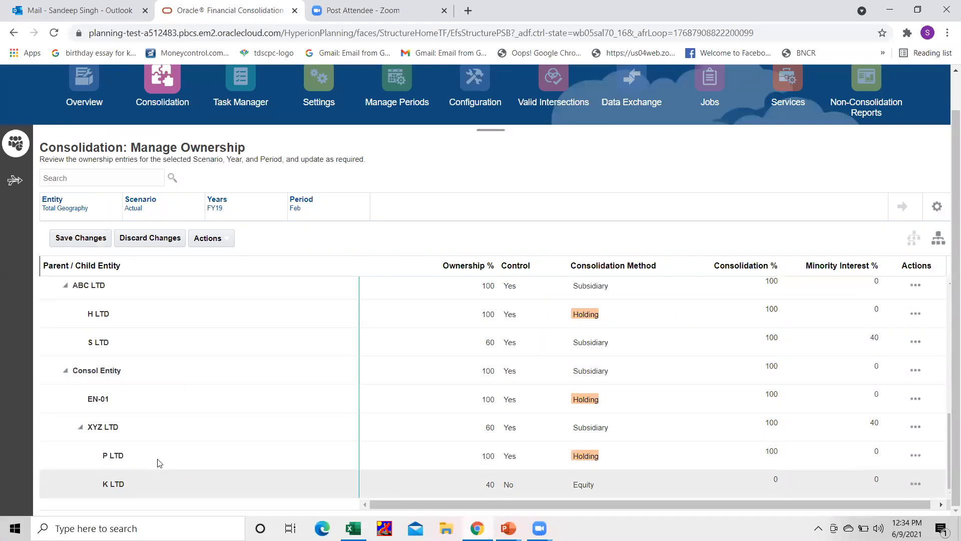
- Set the Manage Ownership period to Jan and reload the FY19 ownership entries
{"action": "left_click", "coordinate": [295, 207]}
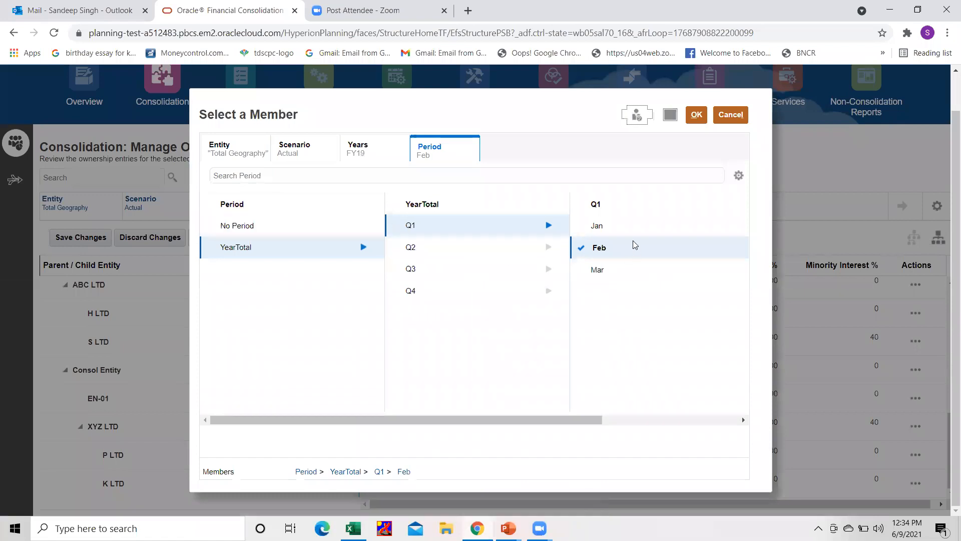
{"action": "left_click", "coordinate": [597, 225]}
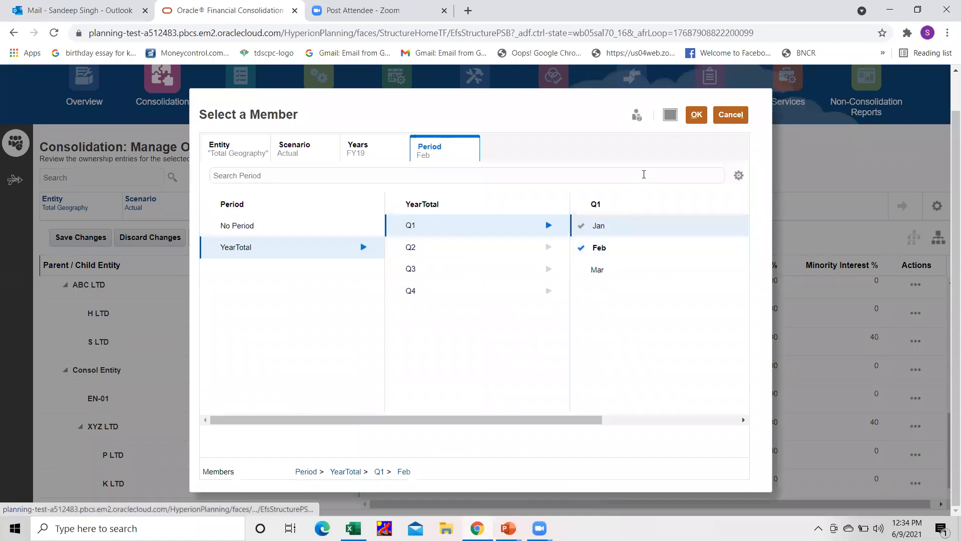
{"action": "left_click", "coordinate": [699, 116]}
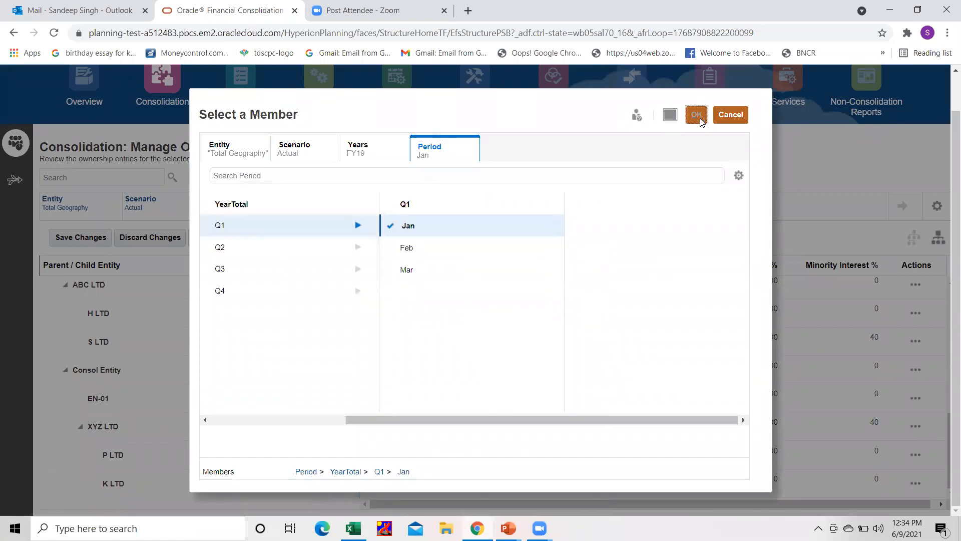
{"action": "left_click", "coordinate": [903, 207]}
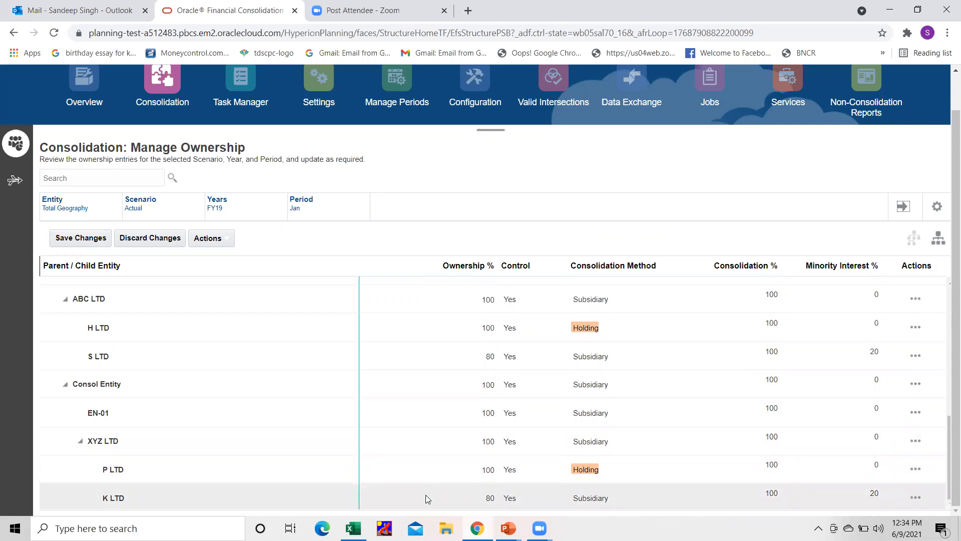
- Switch to Excel and compare XYZ LTD's total assets on the B Sheet Jan19 and F-JAN 19 sheets
{"action": "key", "text": "alt+Tab"}
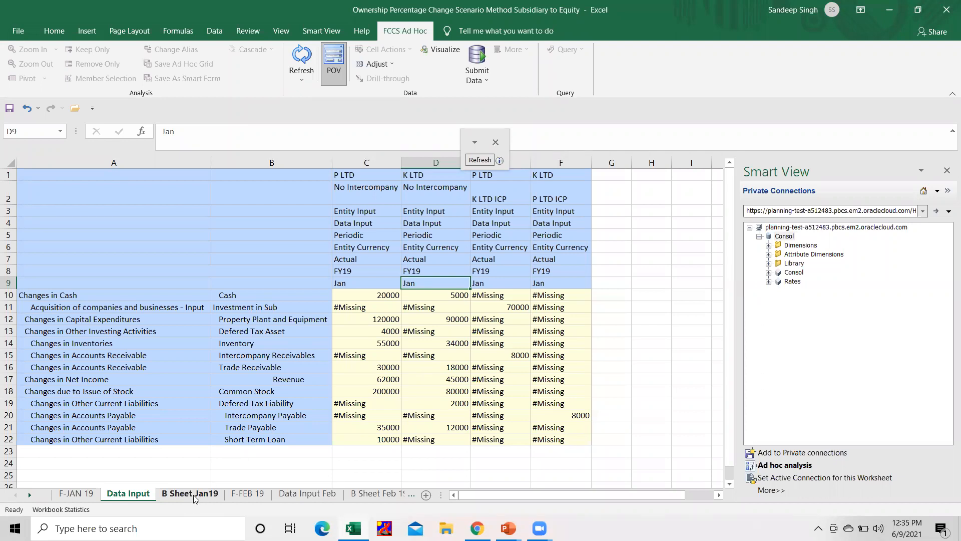
{"action": "left_click", "coordinate": [190, 493]}
{"action": "scroll", "coordinate": [238, 286], "scroll_direction": "up", "scroll_amount": 4}
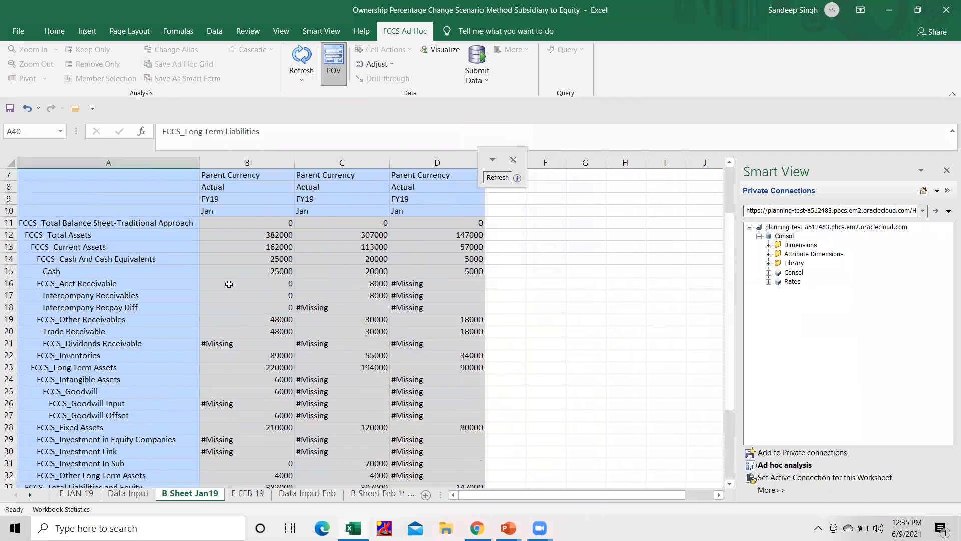
{"action": "scroll", "coordinate": [229, 284], "scroll_direction": "up", "scroll_amount": 2}
{"action": "left_click", "coordinate": [266, 320]}
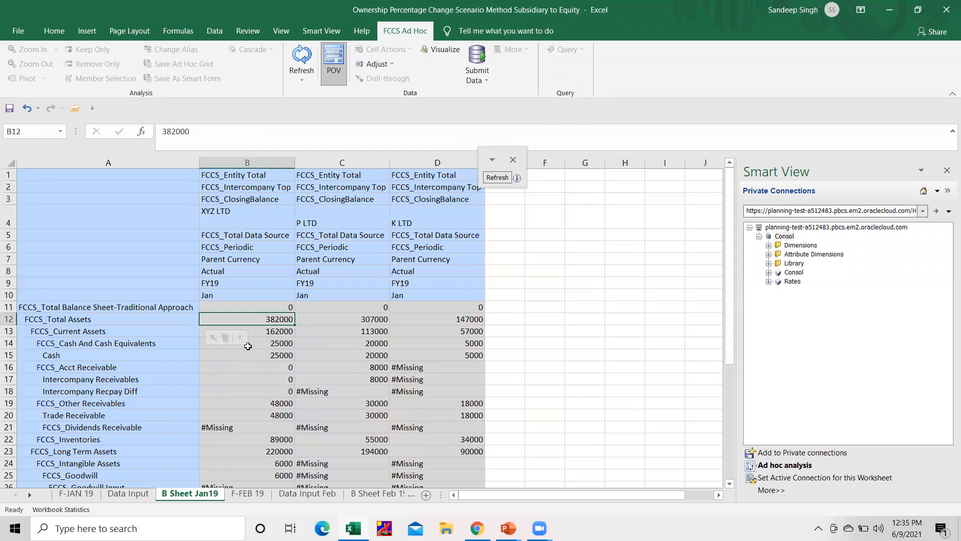
{"action": "left_click", "coordinate": [67, 494]}
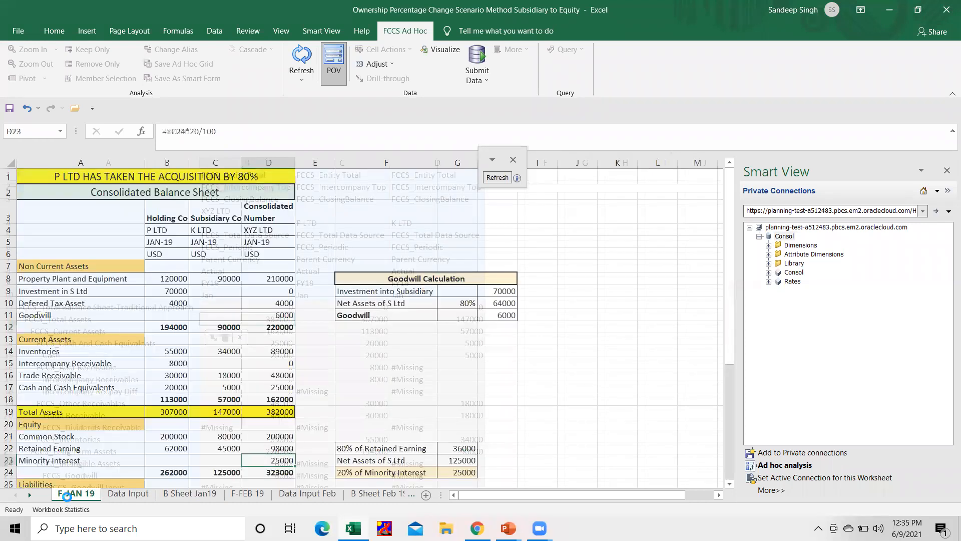
{"action": "left_click", "coordinate": [269, 413]}
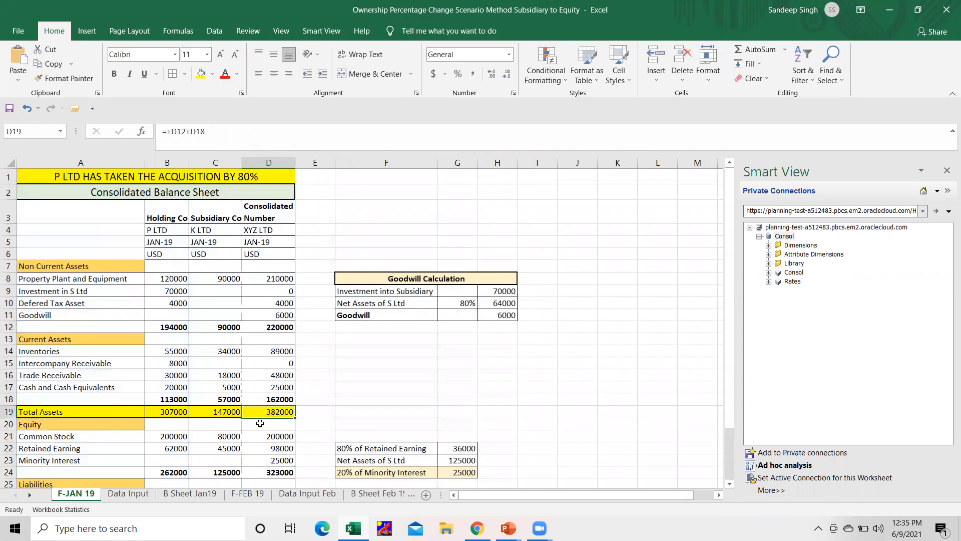
- Compare XYZ LTD's total liabilities and equity on the F-JAN 19 sheet with the B Sheet Jan19 figure
{"action": "scroll", "coordinate": [259, 426], "scroll_direction": "down", "scroll_amount": 3}
{"action": "left_click", "coordinate": [258, 430]}
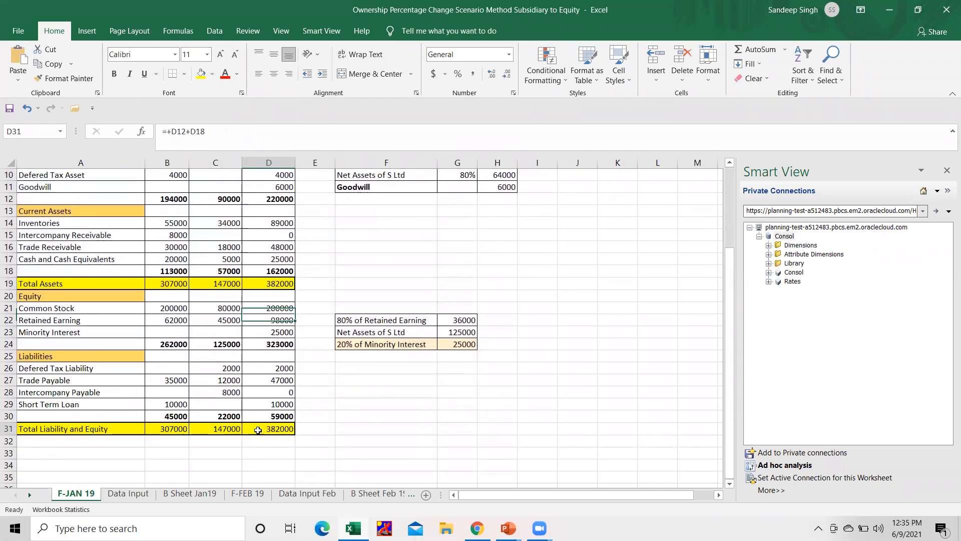
{"action": "key", "text": "alt+Tab"}
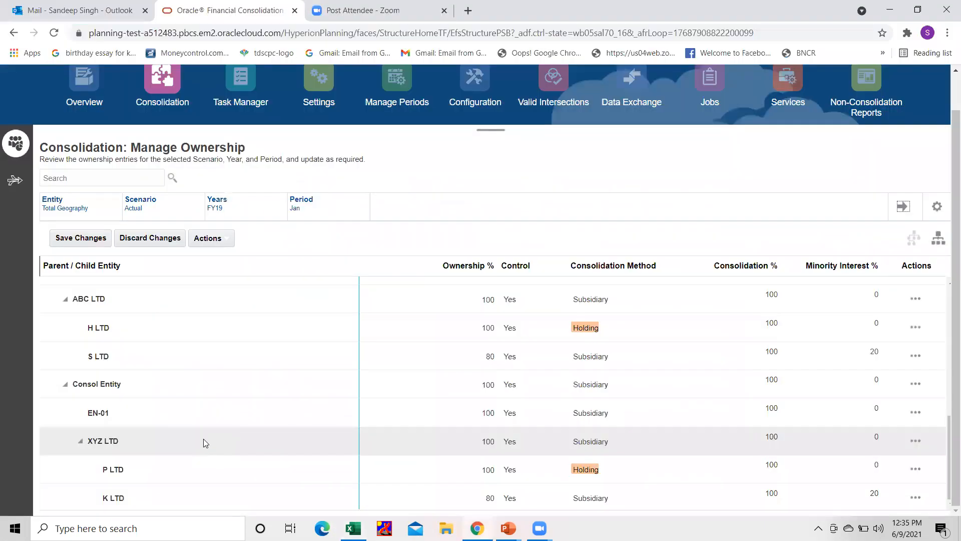
{"action": "key", "text": "alt+Tab"}
{"action": "left_click", "coordinate": [169, 496]}
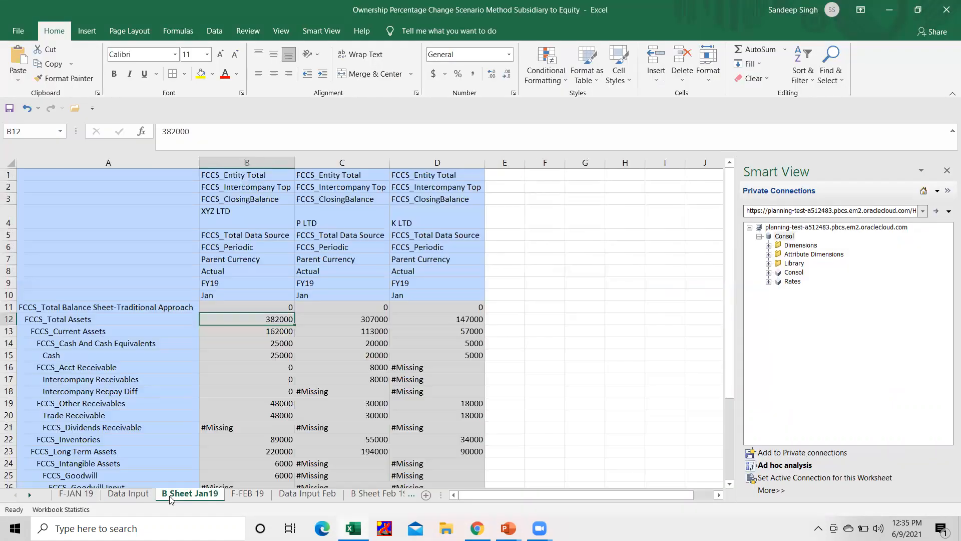
{"action": "scroll", "coordinate": [231, 391], "scroll_direction": "down", "scroll_amount": 5}
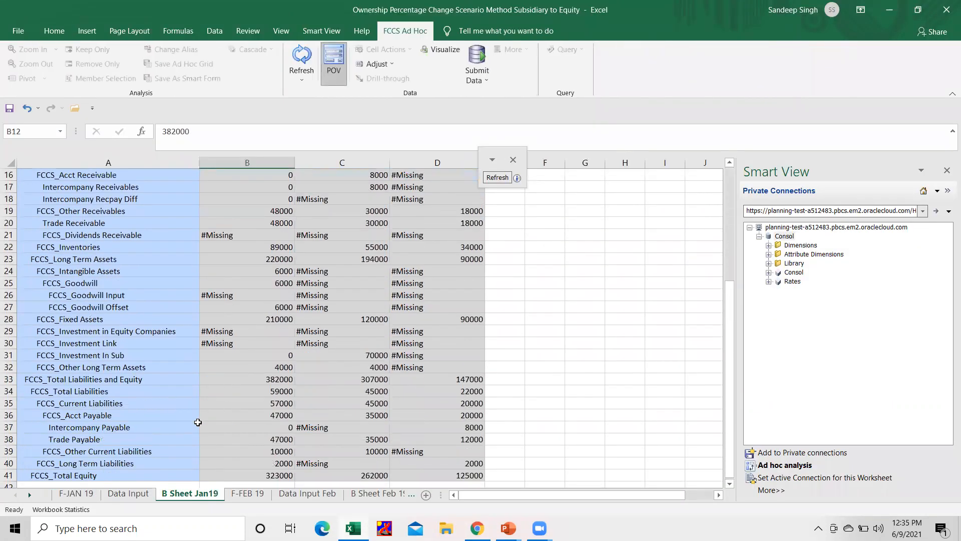
{"action": "left_click", "coordinate": [252, 381]}
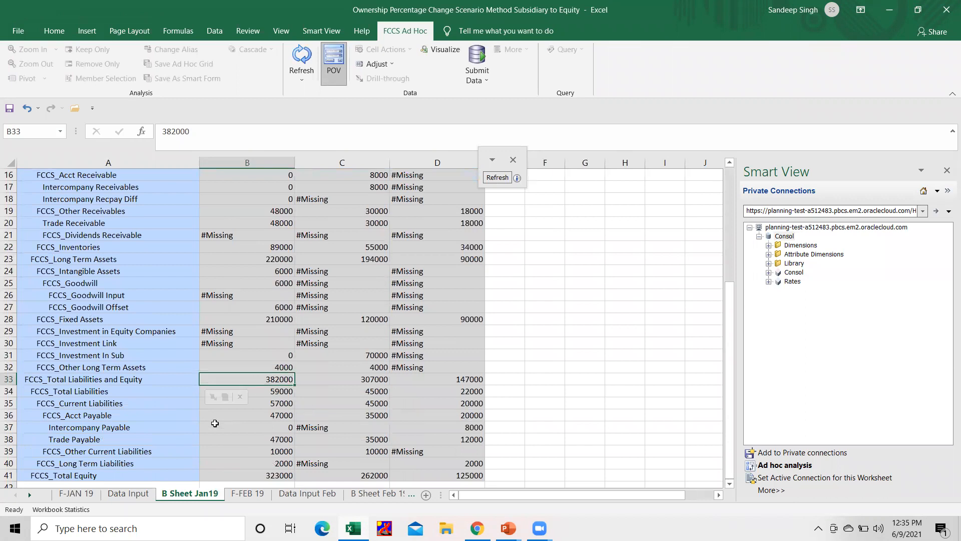
- Refresh the B Sheet Jan19 grid and expand FCCS_Total Equity into its child accounts
{"action": "scroll", "coordinate": [251, 434], "scroll_direction": "down", "scroll_amount": 2}
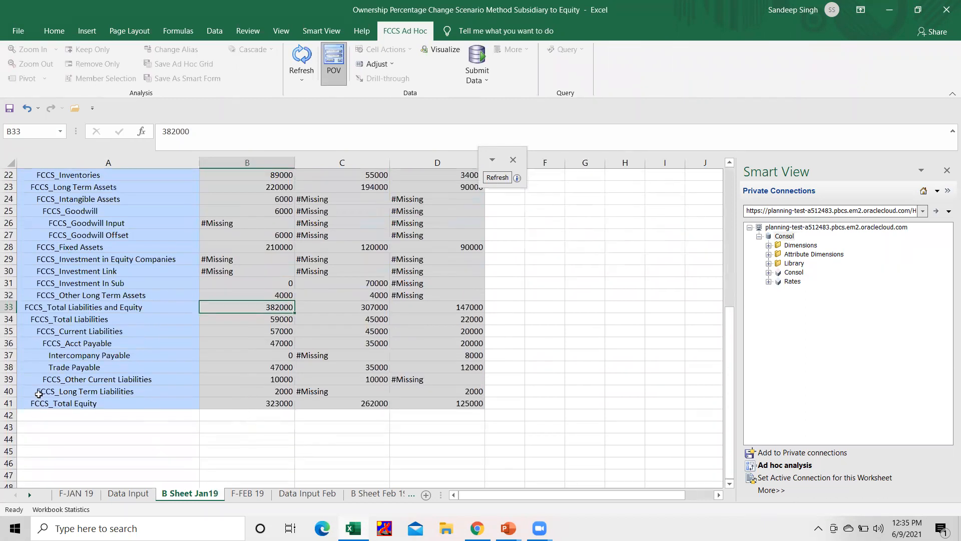
{"action": "double_click", "coordinate": [54, 403]}
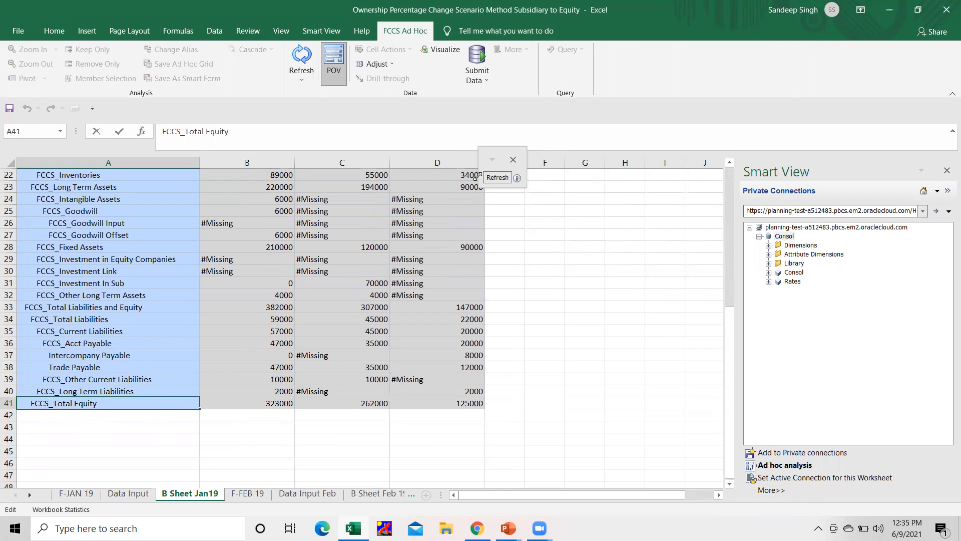
{"action": "left_click", "coordinate": [493, 285]}
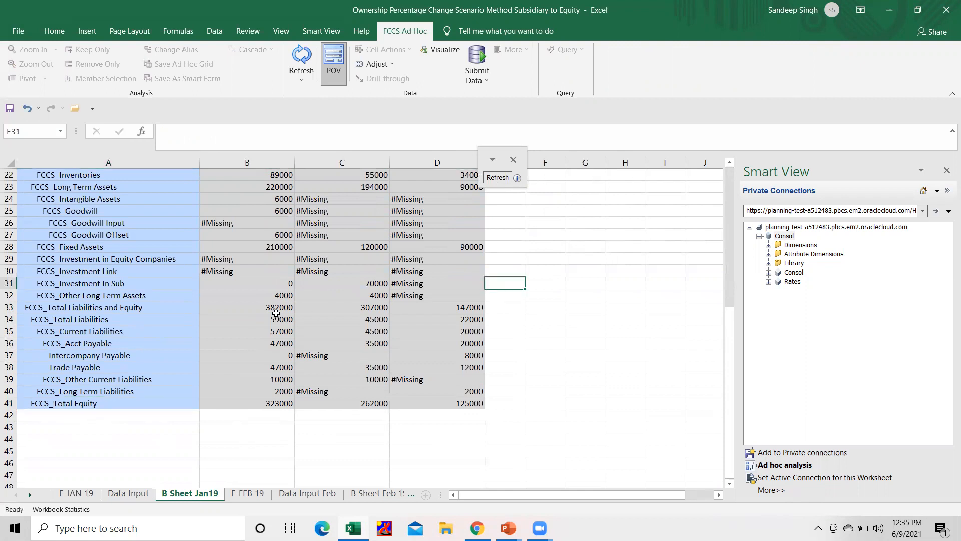
{"action": "left_click", "coordinate": [275, 319]}
{"action": "left_click", "coordinate": [498, 177]}
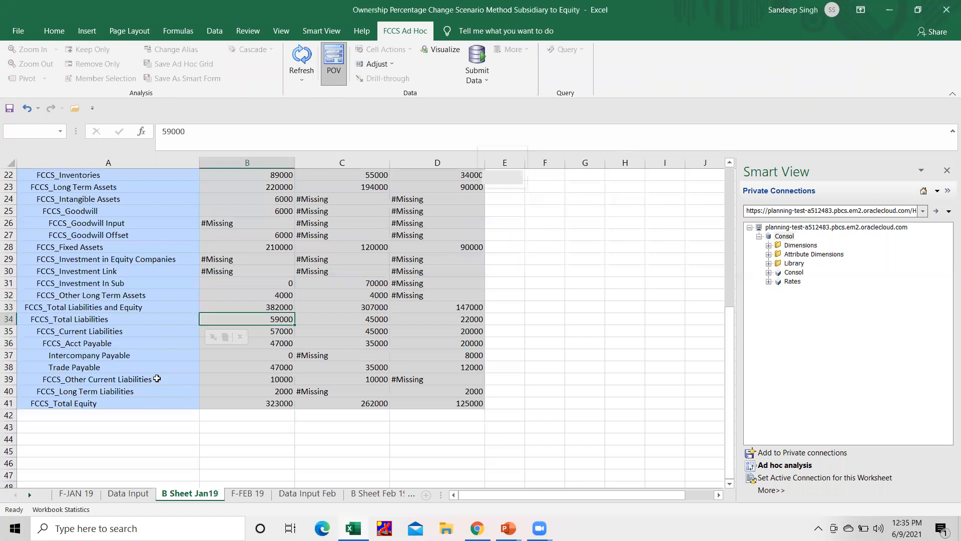
{"action": "left_click", "coordinate": [91, 404]}
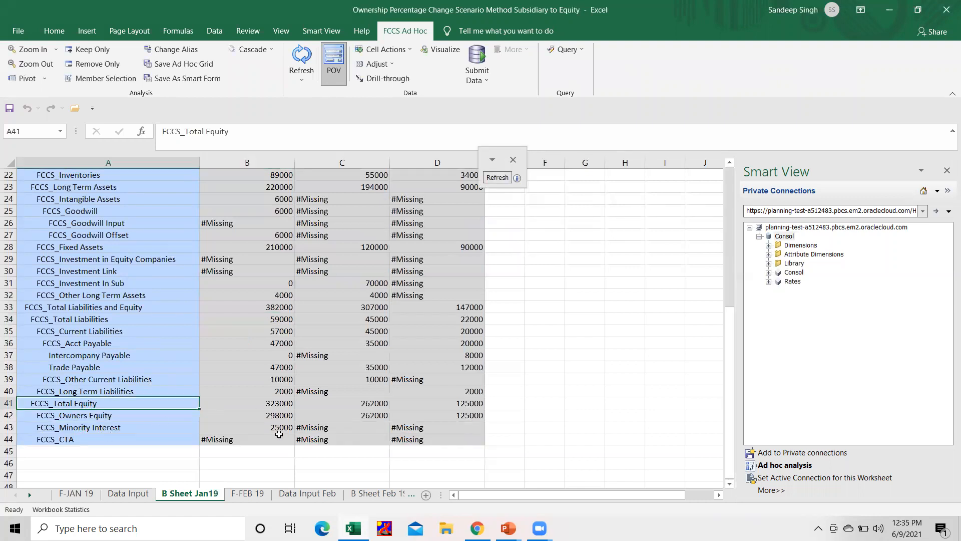
- Compare XYZ LTD's minority interest on B Sheet Jan19 with the consolidated Minority Interest on F-JAN 19
{"action": "left_click", "coordinate": [279, 428]}
{"action": "left_click", "coordinate": [75, 493]}
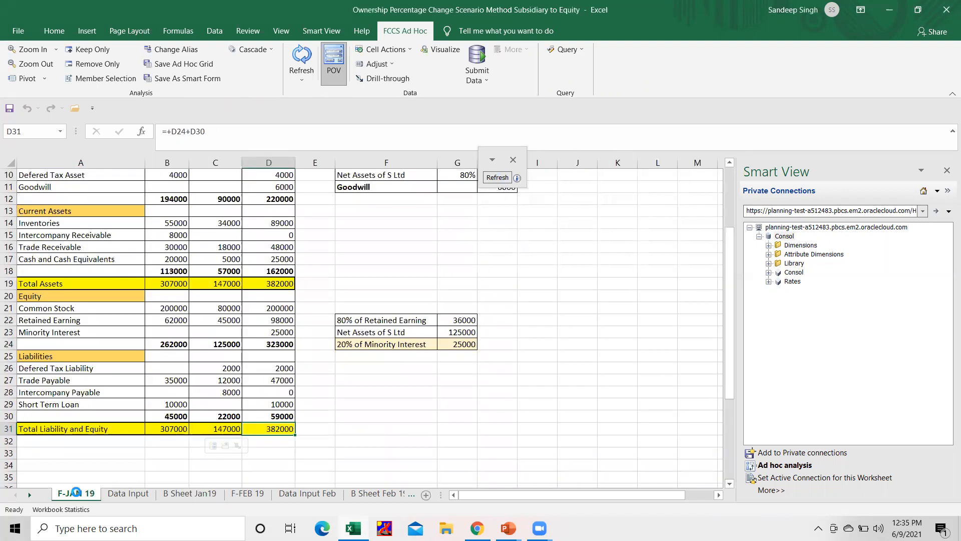
{"action": "left_click", "coordinate": [269, 333]}
- Compare the consolidated Goodwill on F-JAN 19 with XYZ LTD's FCCS_Goodwill figure on B Sheet Jan19
{"action": "scroll", "coordinate": [279, 267], "scroll_direction": "up", "scroll_amount": 2}
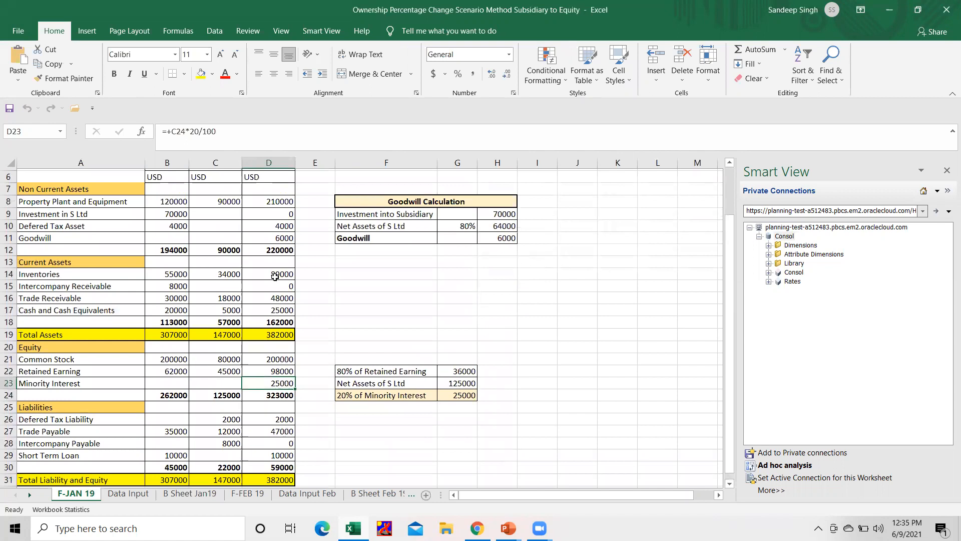
{"action": "left_click", "coordinate": [280, 262]}
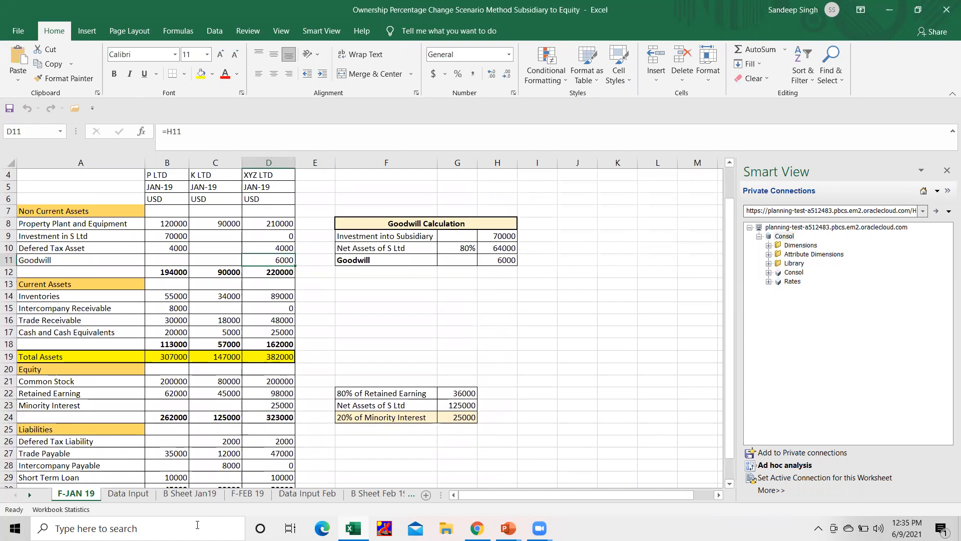
{"action": "left_click", "coordinate": [189, 493]}
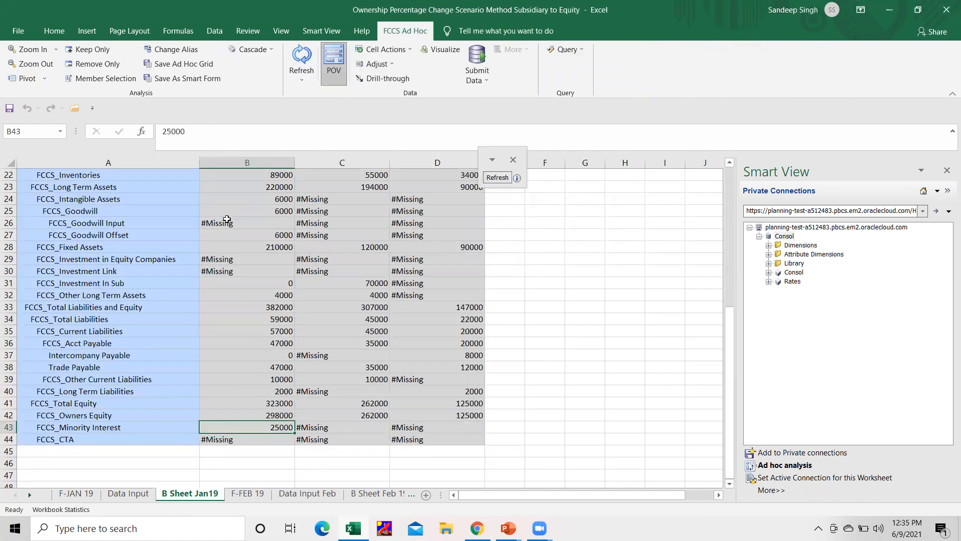
{"action": "left_click", "coordinate": [276, 209]}
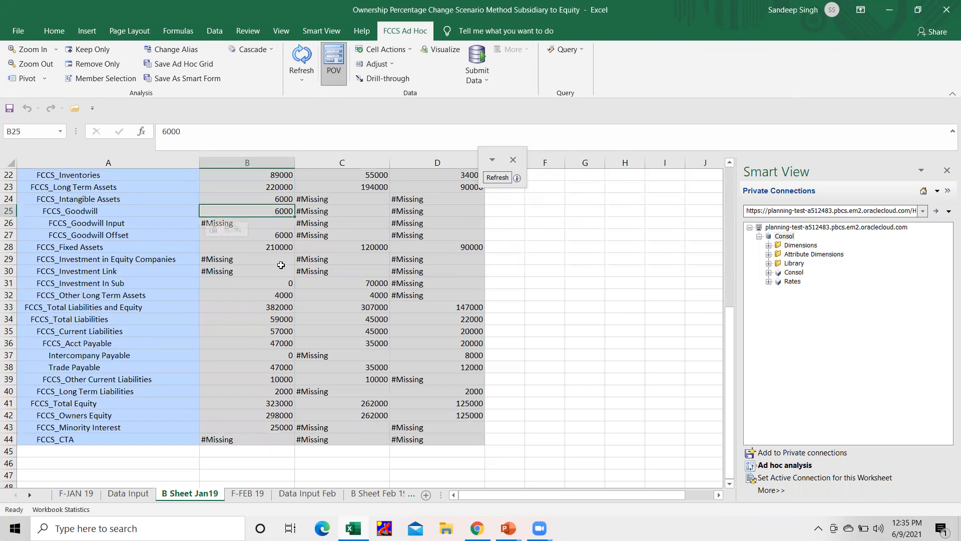
{"action": "scroll", "coordinate": [237, 342], "scroll_direction": "up", "scroll_amount": 2}
{"action": "scroll", "coordinate": [237, 343], "scroll_direction": "up", "scroll_amount": 4}
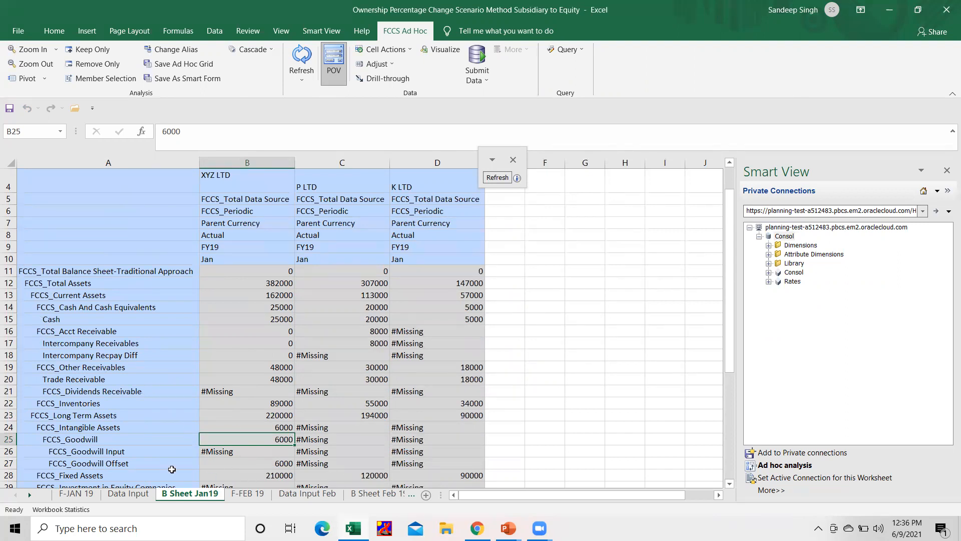
- Review the F-FEB 19 sheet's consolidated balance sheet and its equity investment, goodwill and retained earning calculations for the 40% holding
{"action": "left_click", "coordinate": [247, 493]}
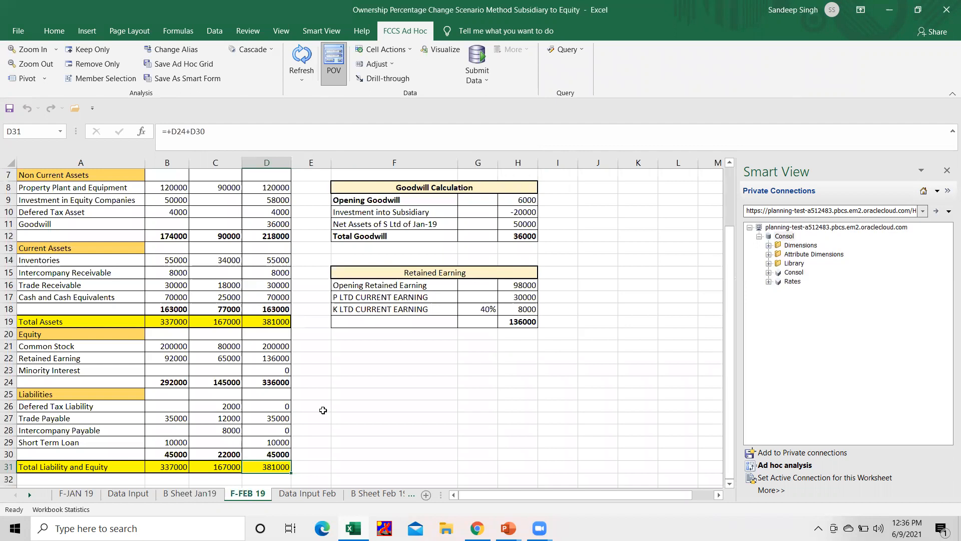
{"action": "scroll", "coordinate": [125, 299], "scroll_direction": "up", "scroll_amount": 2}
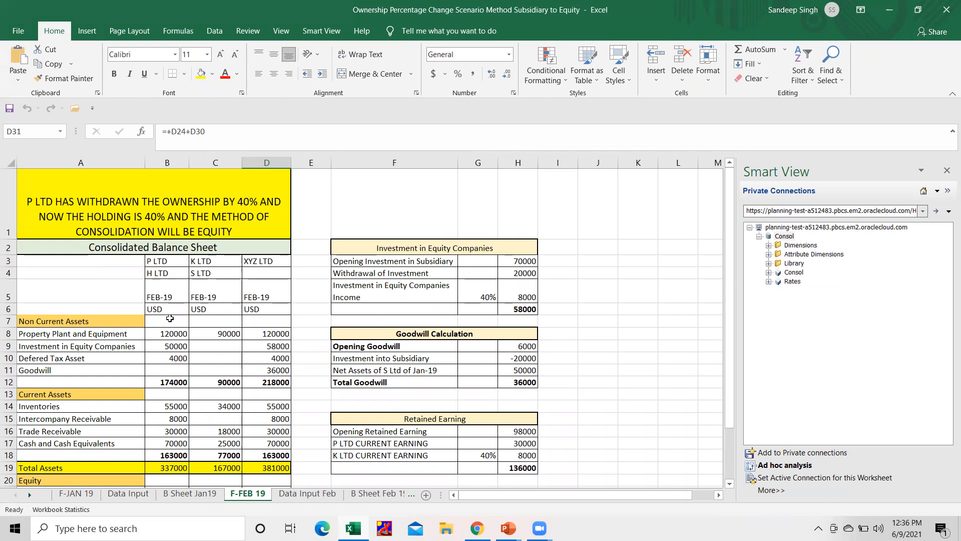
{"action": "scroll", "coordinate": [170, 318], "scroll_direction": "down", "scroll_amount": 1}
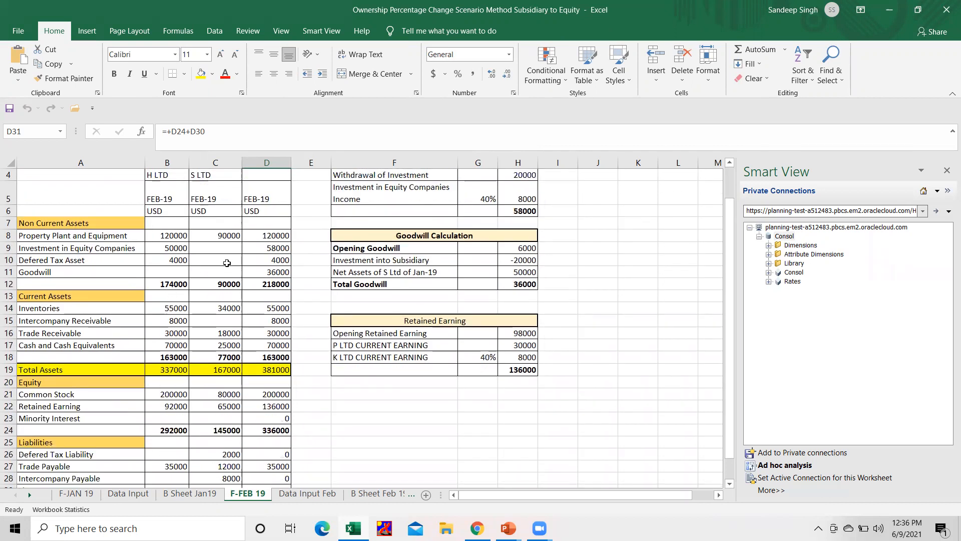
{"action": "scroll", "coordinate": [227, 263], "scroll_direction": "up", "scroll_amount": 1}
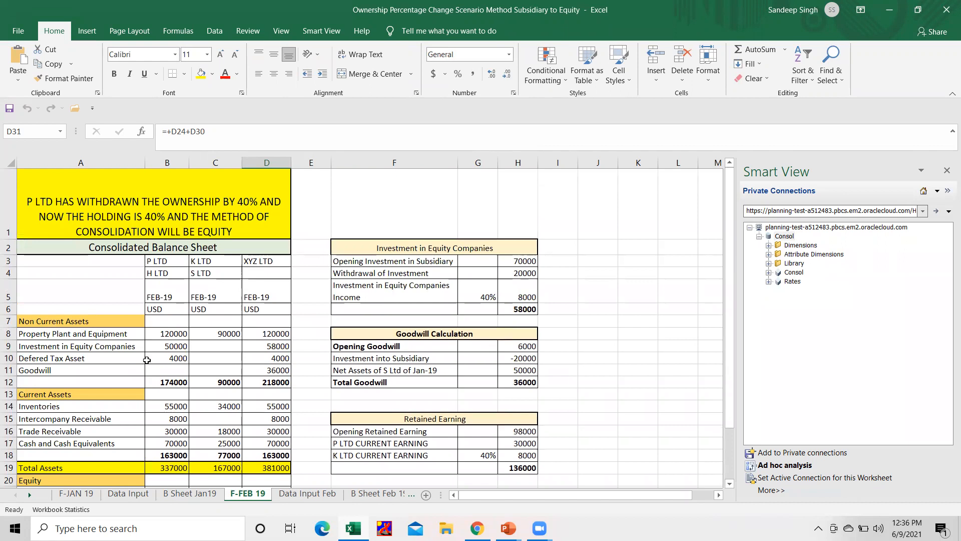
{"action": "scroll", "coordinate": [147, 360], "scroll_direction": "down", "scroll_amount": 1}
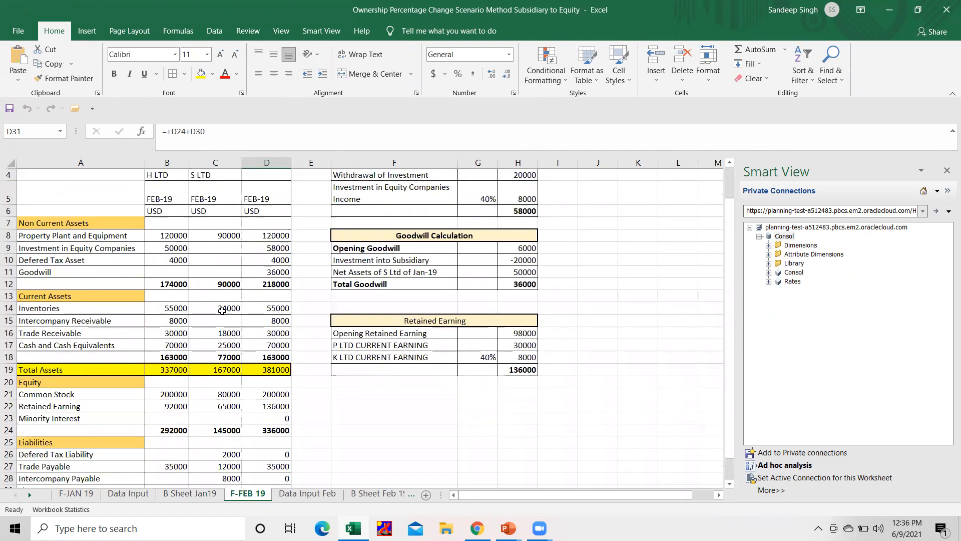
{"action": "scroll", "coordinate": [221, 311], "scroll_direction": "up", "scroll_amount": 1}
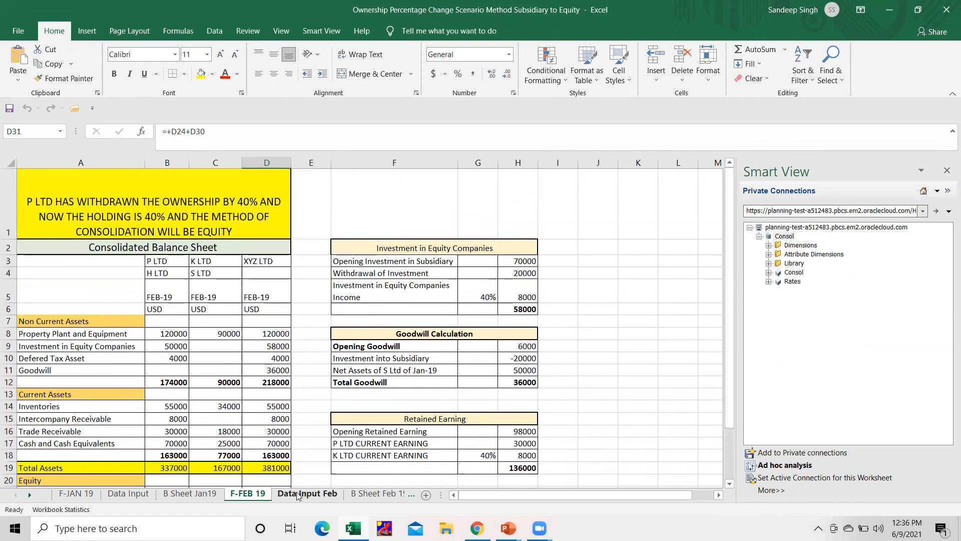
- Review the February cash and revenue entries for P LTD and K LTD on Data Input Feb
{"action": "left_click", "coordinate": [298, 494]}
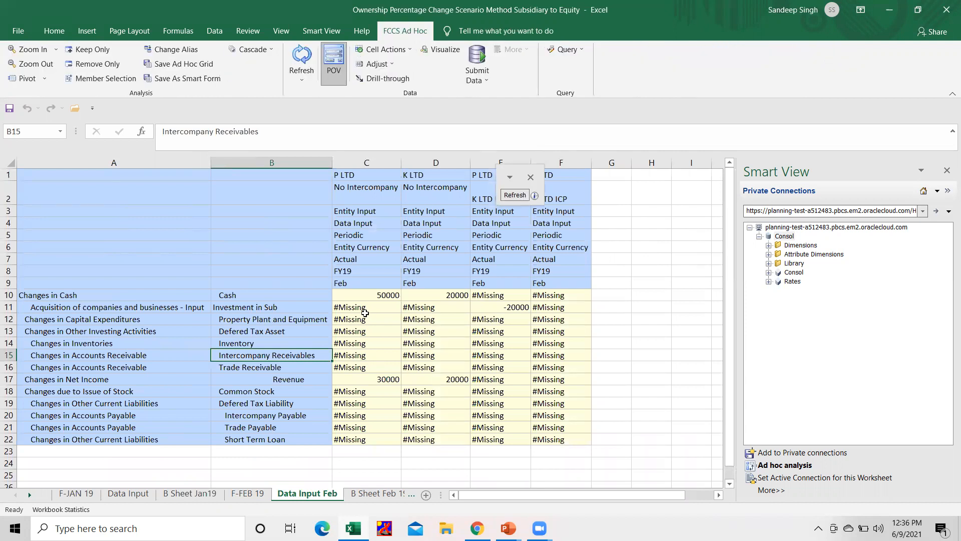
{"action": "left_click", "coordinate": [447, 382]}
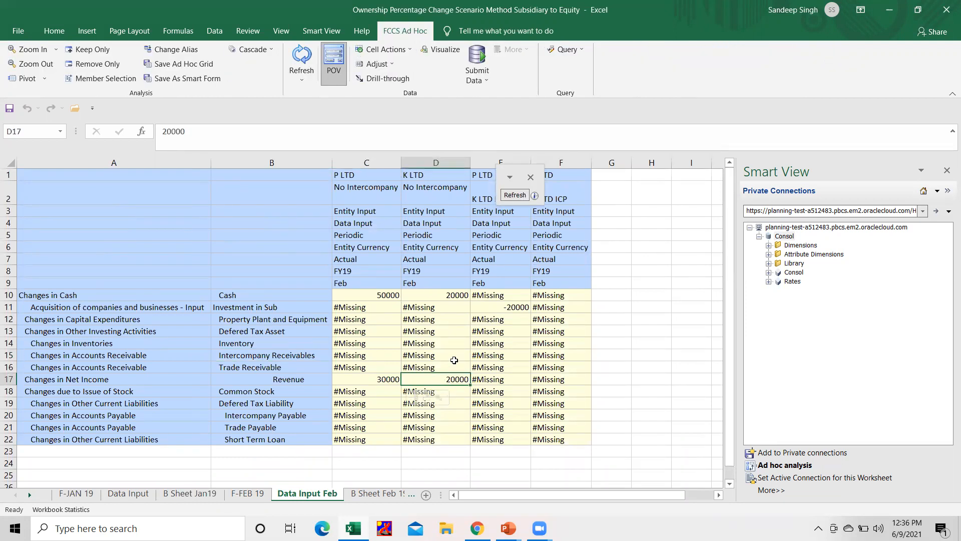
{"action": "left_click", "coordinate": [445, 294]}
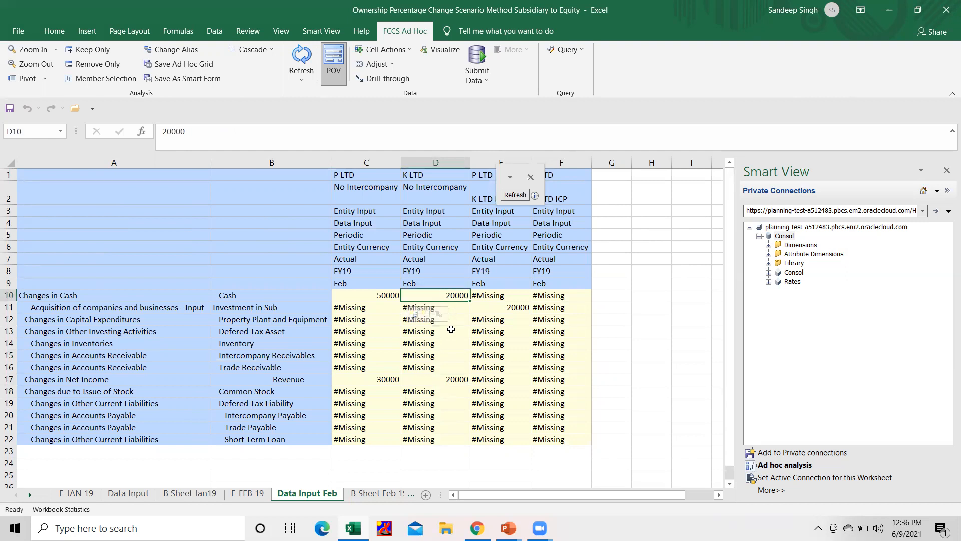
{"action": "left_click", "coordinate": [376, 295]}
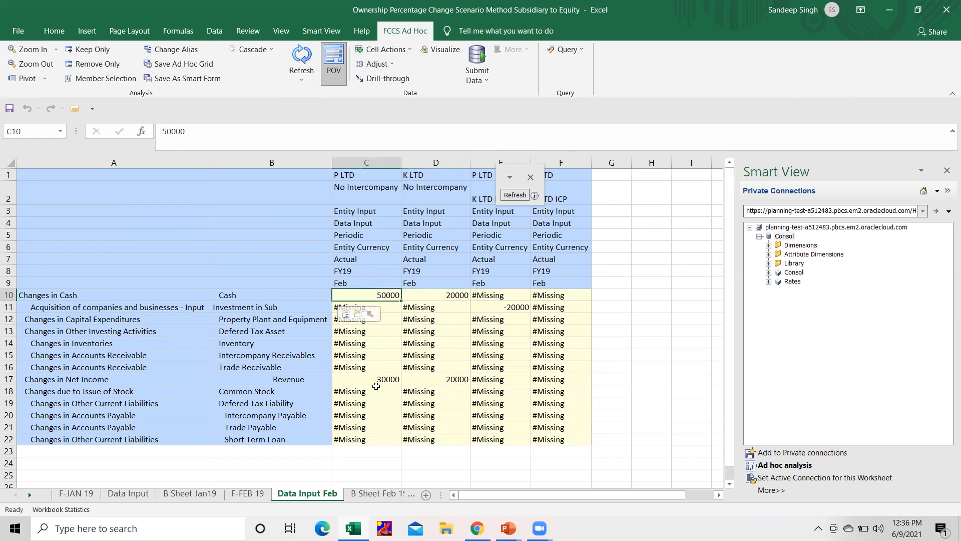
{"action": "left_click", "coordinate": [378, 381]}
{"action": "left_click", "coordinate": [385, 294]}
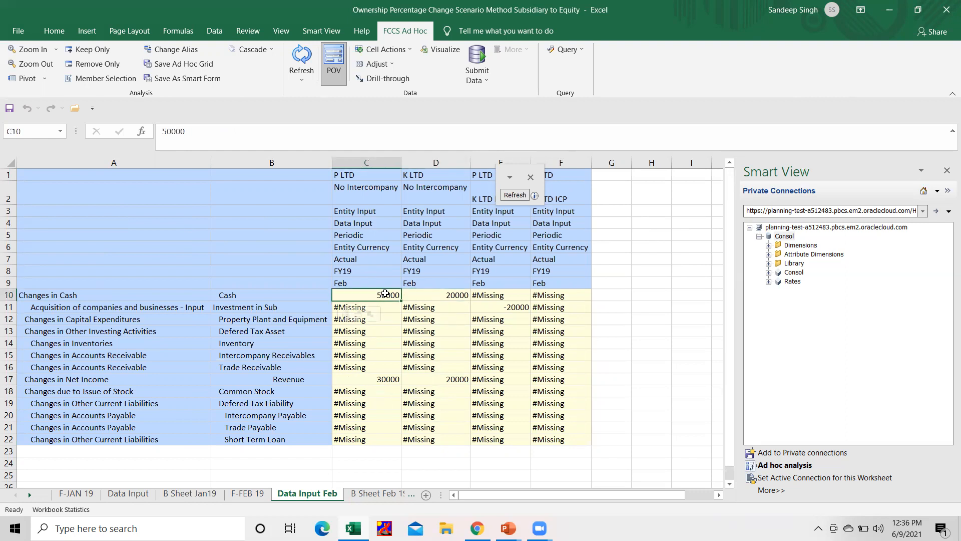
- Inspect P LTD's Investment in Sub entry against K LTD ICP, moving the floating POV window off the column headers
{"action": "left_click", "coordinate": [519, 309]}
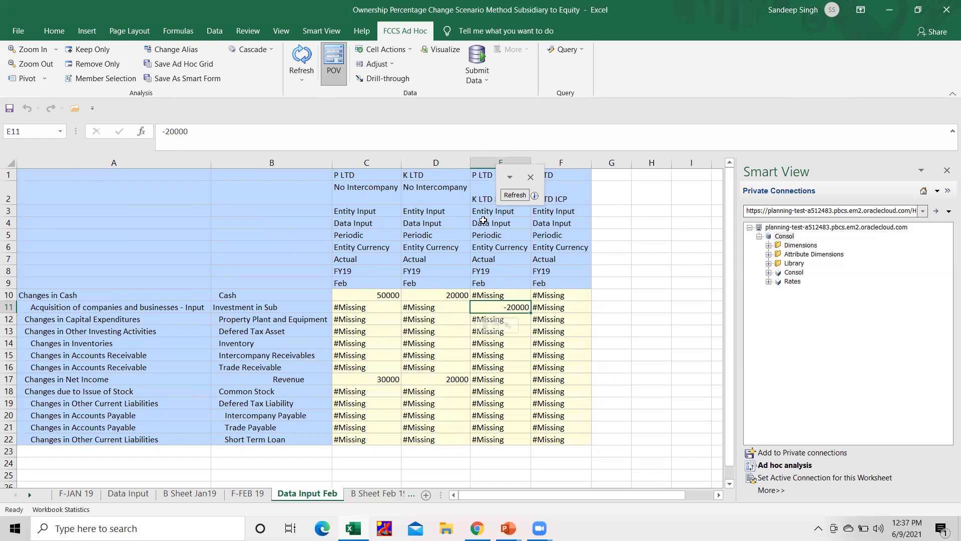
{"action": "left_click", "coordinate": [484, 246]}
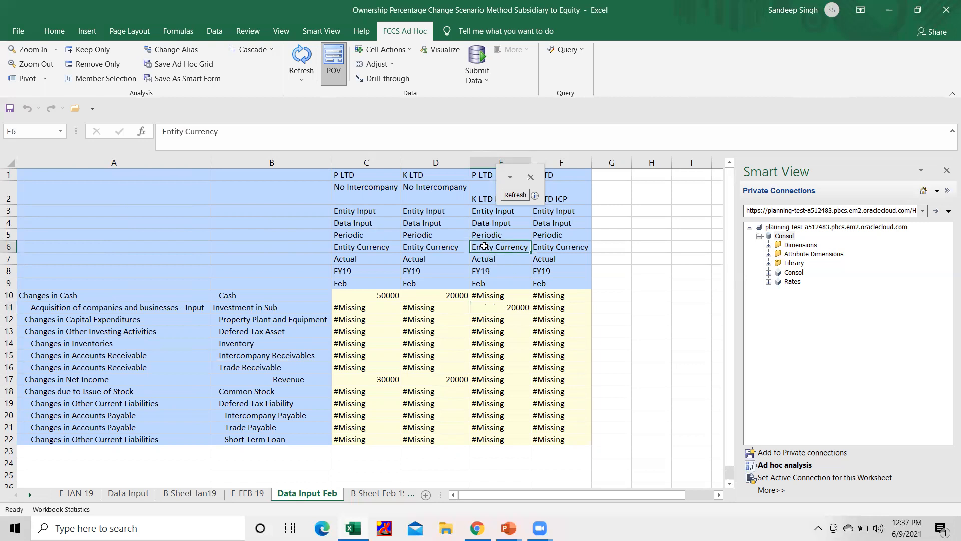
{"action": "left_click", "coordinate": [509, 179]}
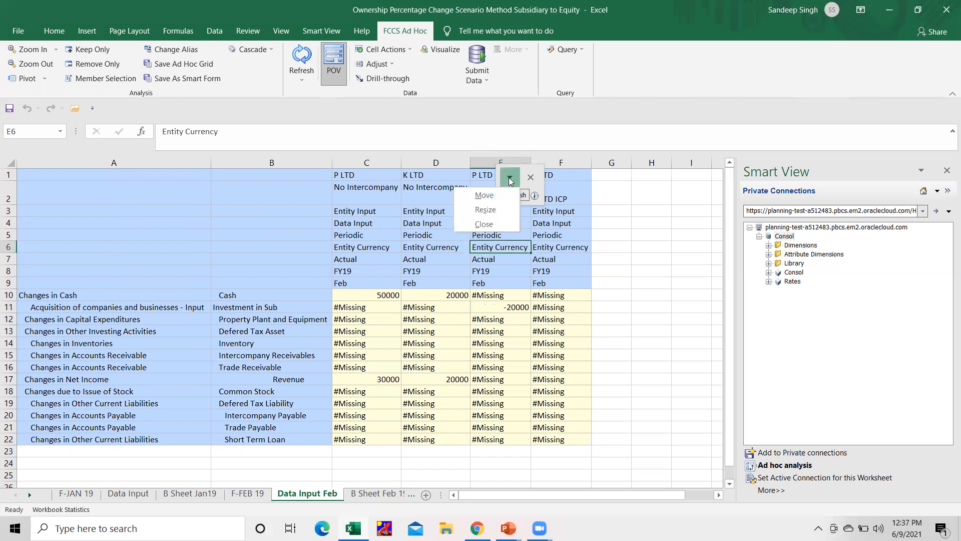
{"action": "left_click", "coordinate": [499, 202]}
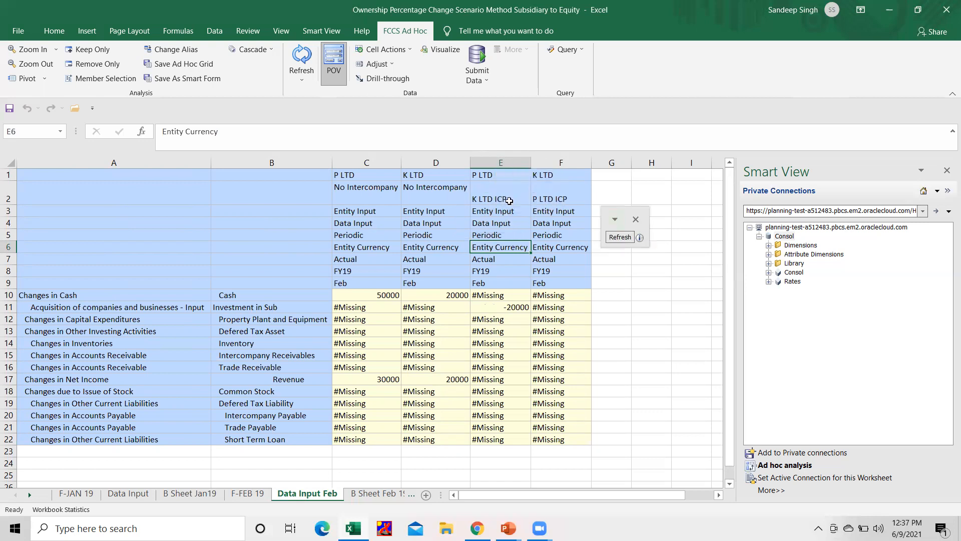
{"action": "left_click", "coordinate": [509, 199]}
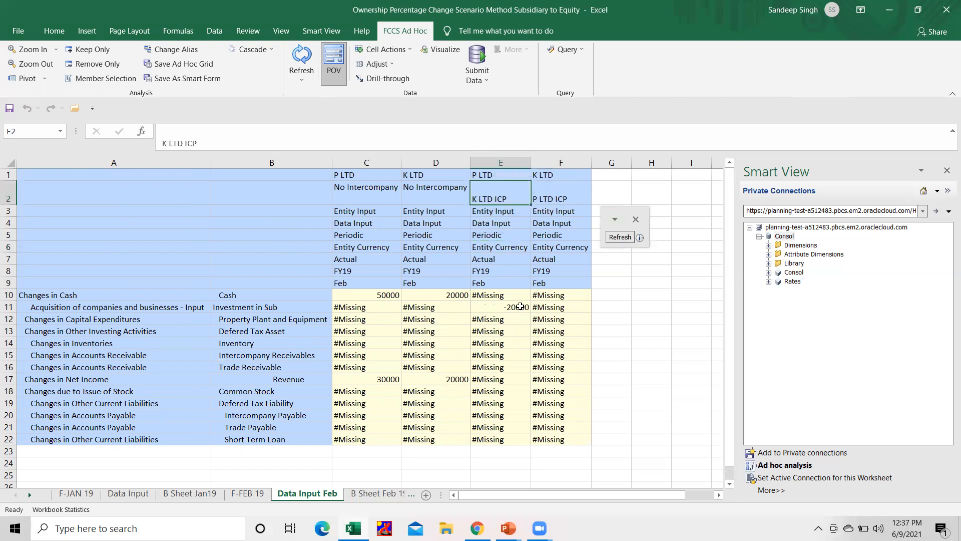
{"action": "left_click", "coordinate": [521, 307]}
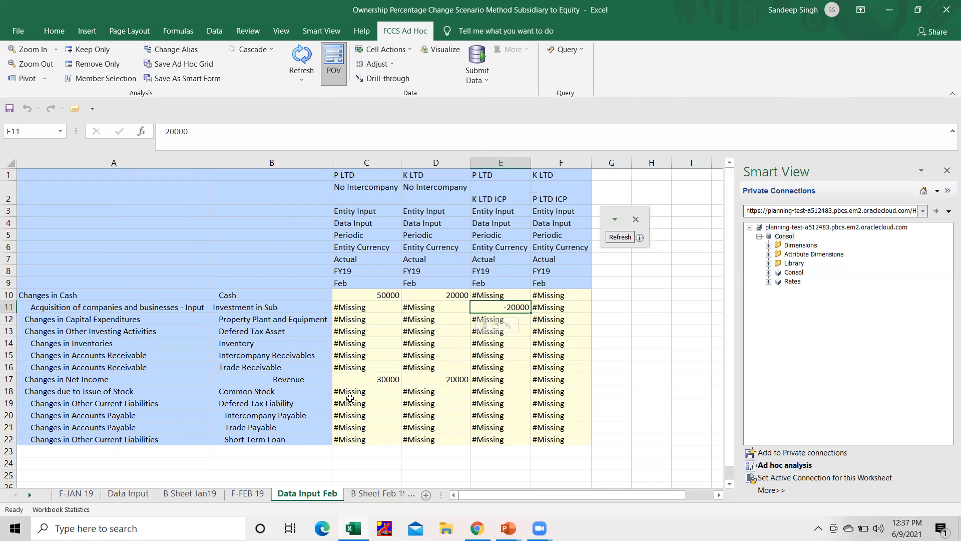
- Compare P LTD's figures with XYZ LTD's consolidated figures line by line on F-FEB 19, including P LTD's Investment in Equity Companies
{"action": "left_click", "coordinate": [247, 495]}
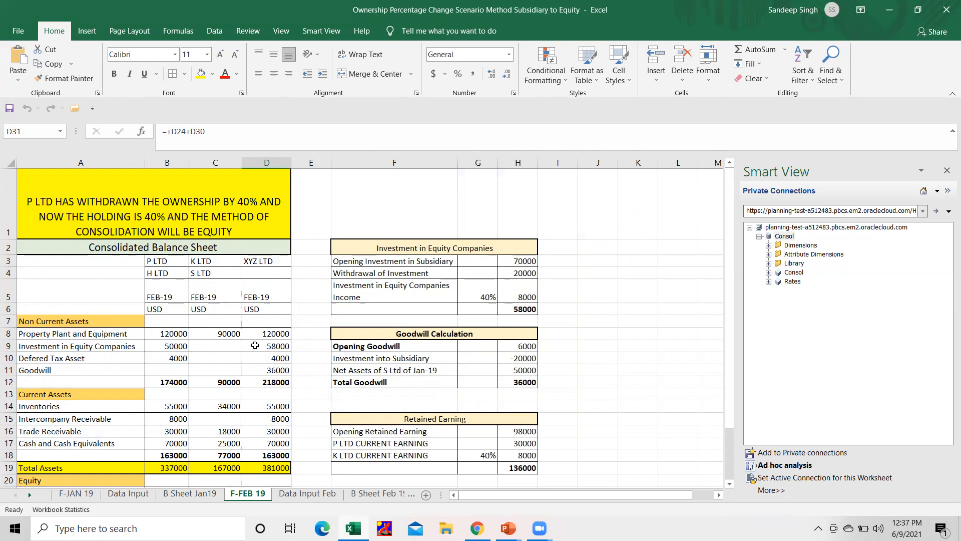
{"action": "left_click", "coordinate": [275, 335]}
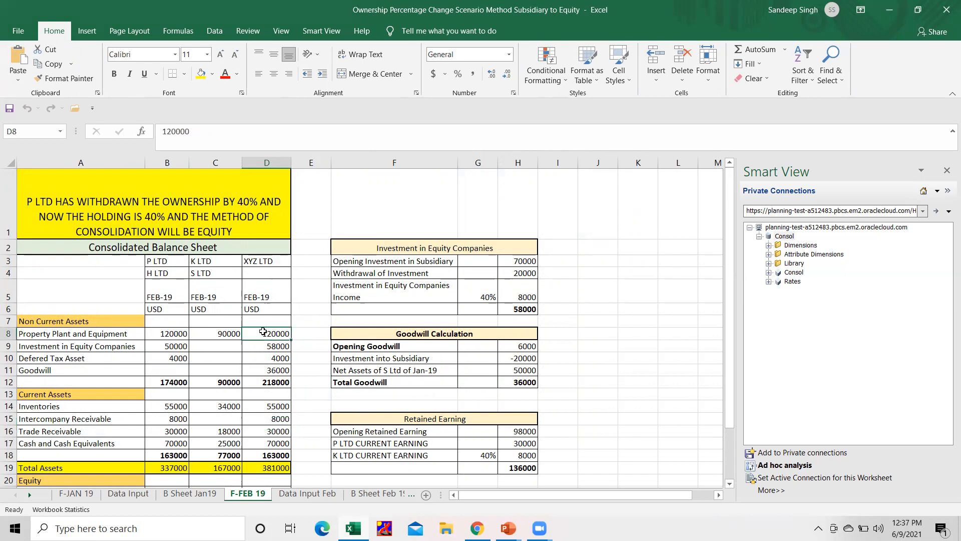
{"action": "left_click", "coordinate": [166, 329]}
{"action": "left_click", "coordinate": [281, 333]}
{"action": "left_click", "coordinate": [161, 360]}
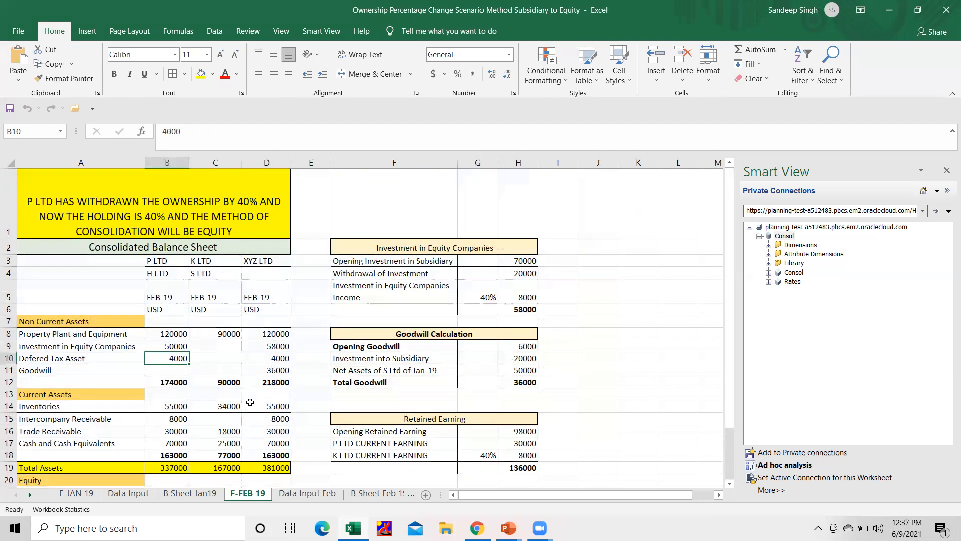
{"action": "left_click", "coordinate": [175, 407]}
{"action": "left_click", "coordinate": [276, 404]}
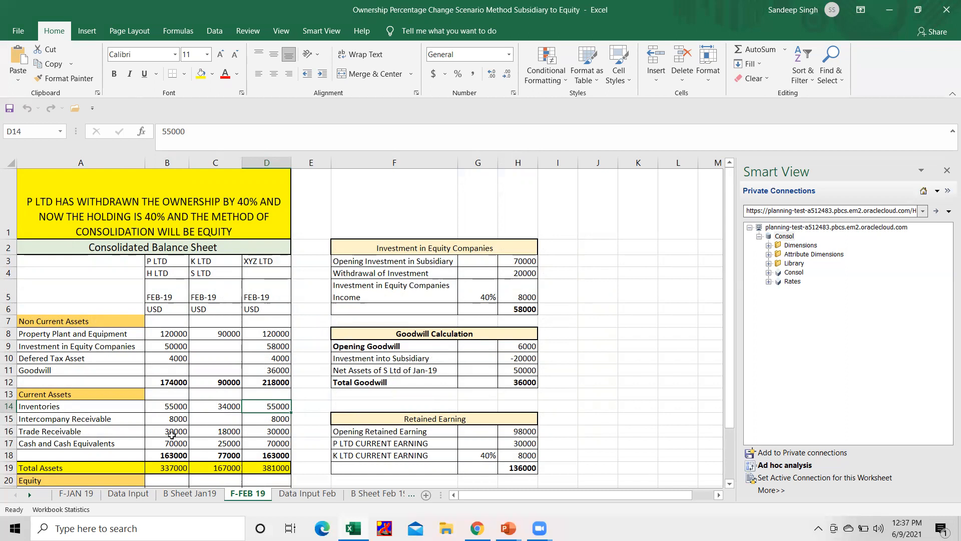
{"action": "left_click", "coordinate": [271, 428]}
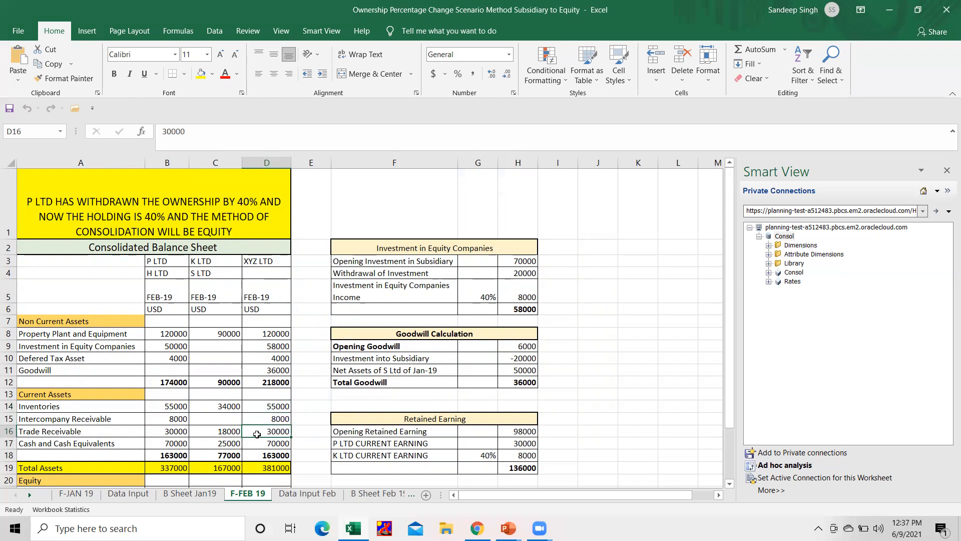
{"action": "scroll", "coordinate": [257, 435], "scroll_direction": "down", "scroll_amount": 2}
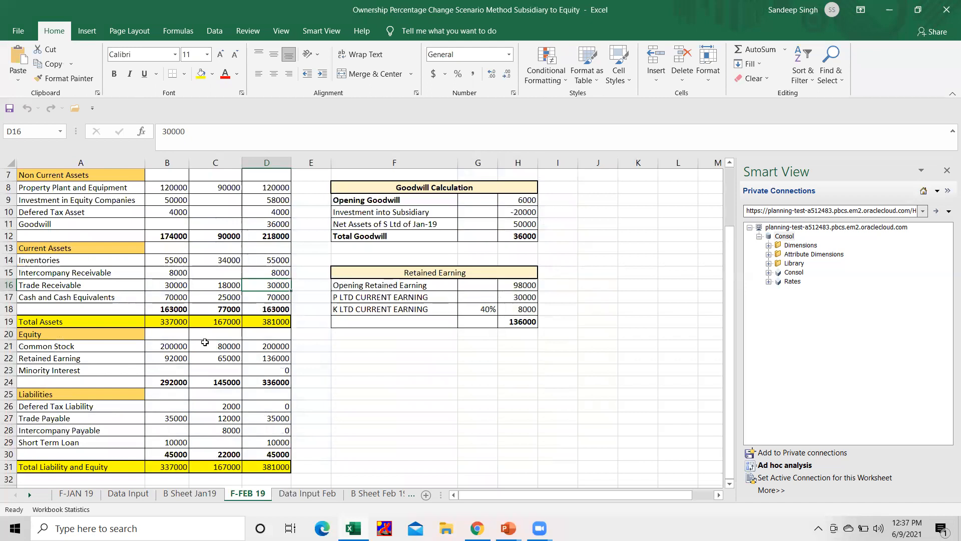
{"action": "scroll", "coordinate": [205, 342], "scroll_direction": "up", "scroll_amount": 2}
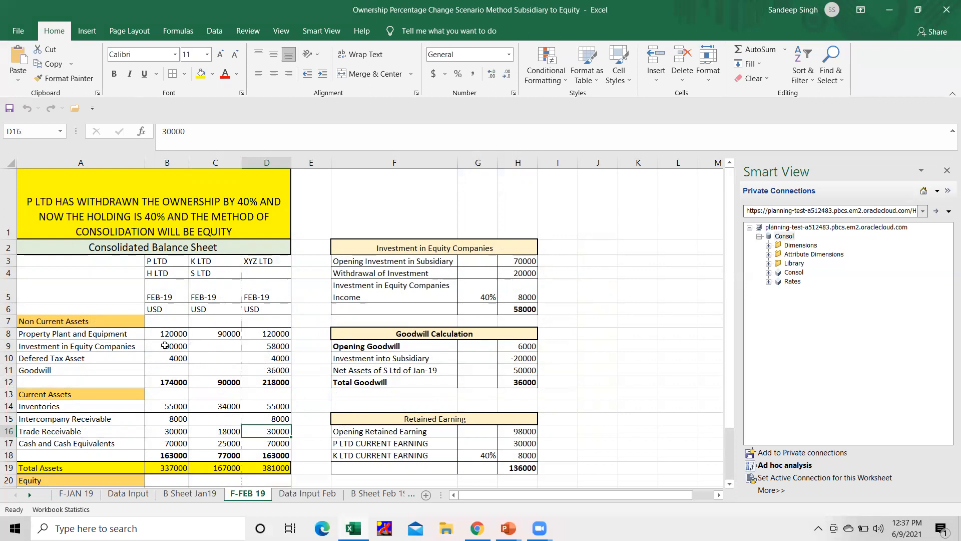
{"action": "left_click", "coordinate": [179, 346]}
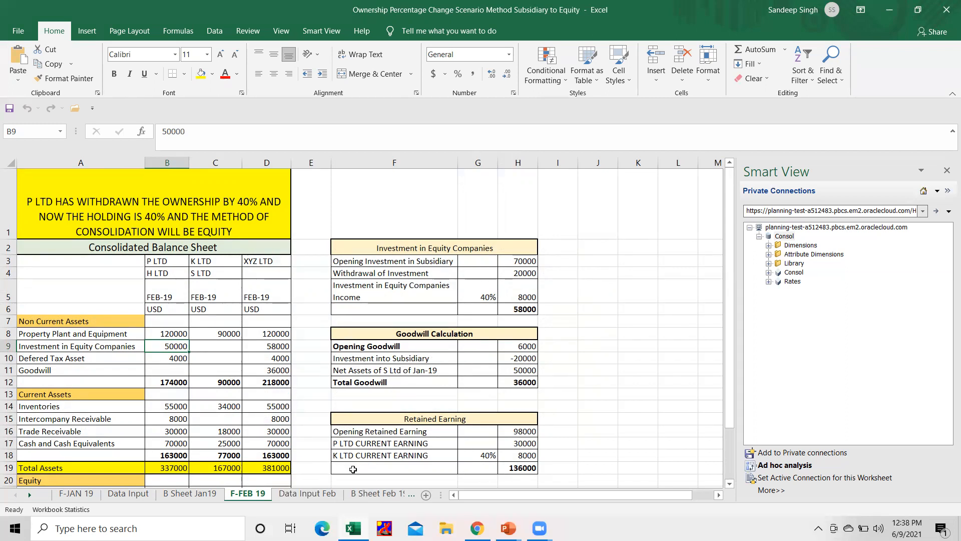
- Look through the asset and equity accounts on B Sheet Feb 19, including the goodwill and equity investment rows
{"action": "left_click", "coordinate": [329, 493]}
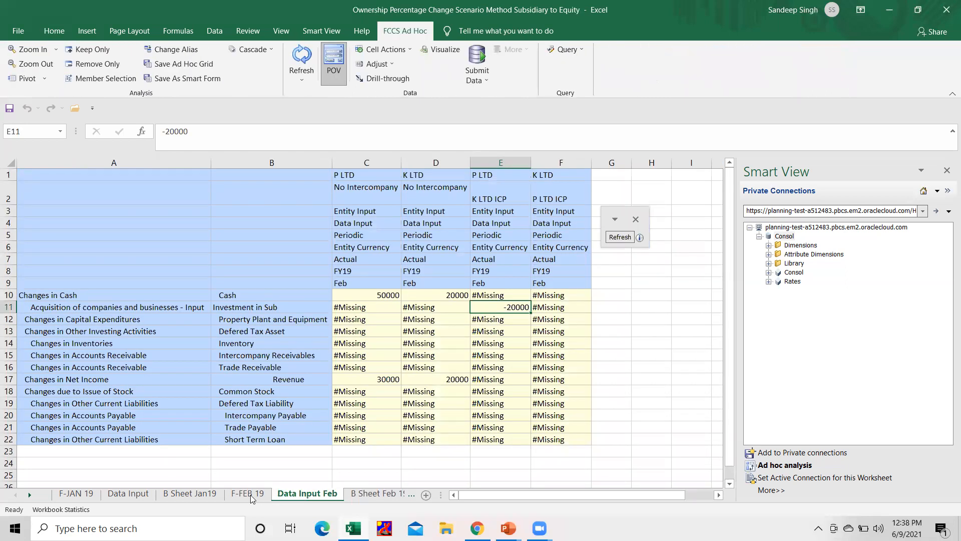
{"action": "left_click", "coordinate": [361, 493]}
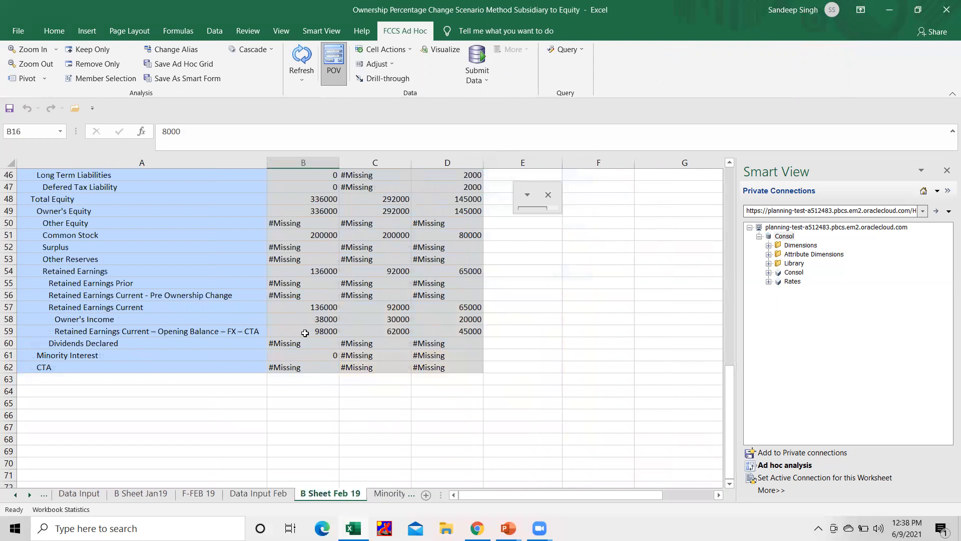
{"action": "scroll", "coordinate": [305, 332], "scroll_direction": "up", "scroll_amount": 10}
{"action": "scroll", "coordinate": [305, 332], "scroll_direction": "up", "scroll_amount": 3}
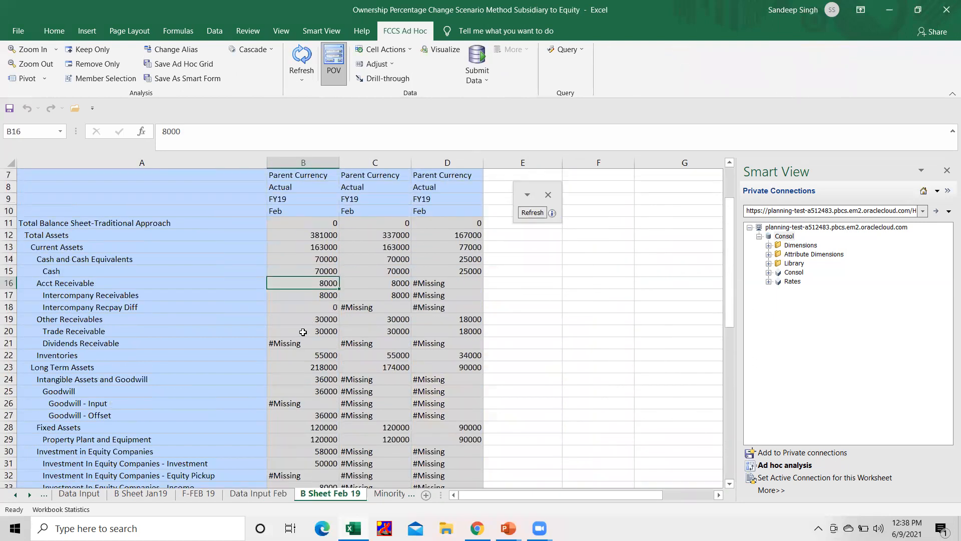
{"action": "left_click", "coordinate": [265, 340]}
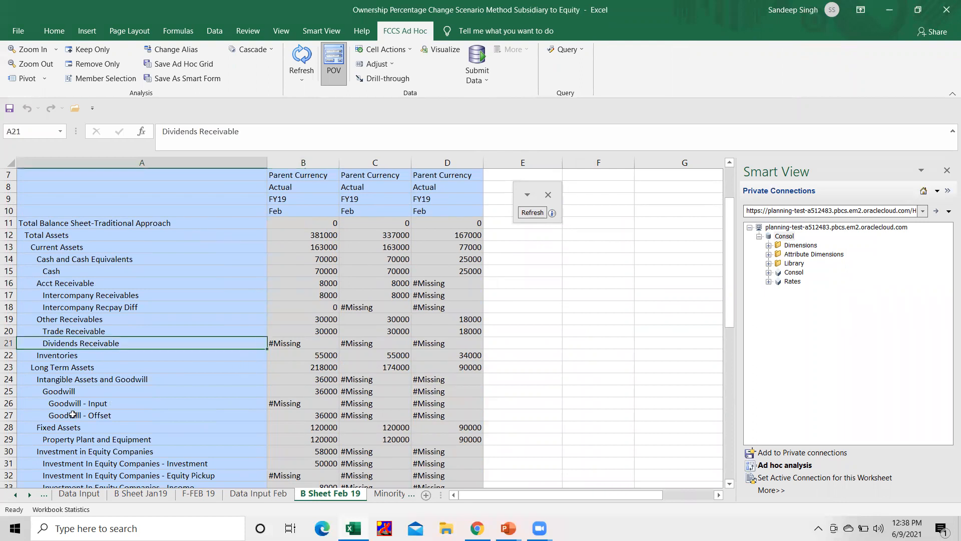
- Trace the Goodwill Calculation on F-FEB 19 from opening goodwill through net assets to XYZ LTD's Goodwill line
{"action": "left_click", "coordinate": [240, 495]}
{"action": "left_click", "coordinate": [199, 494]}
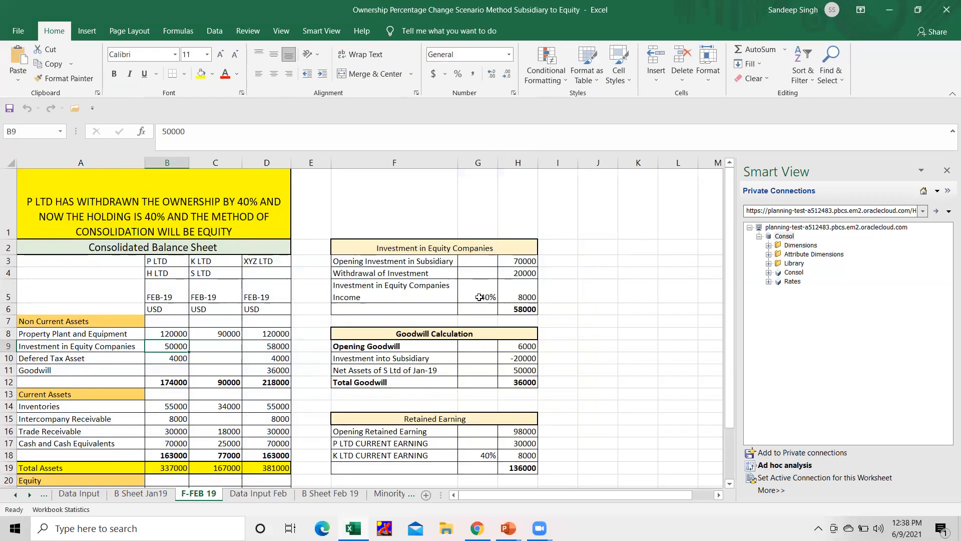
{"action": "left_click", "coordinate": [382, 277]}
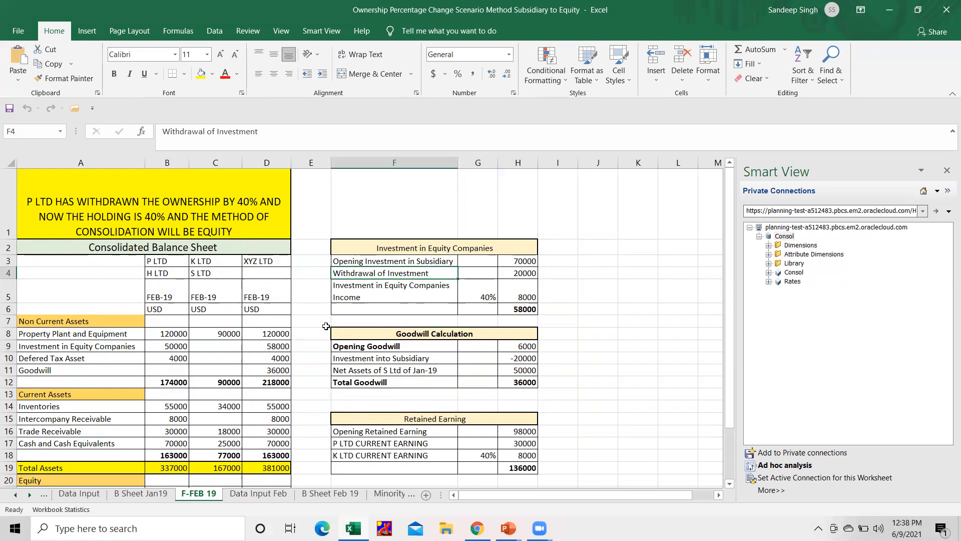
{"action": "left_click", "coordinate": [528, 346]}
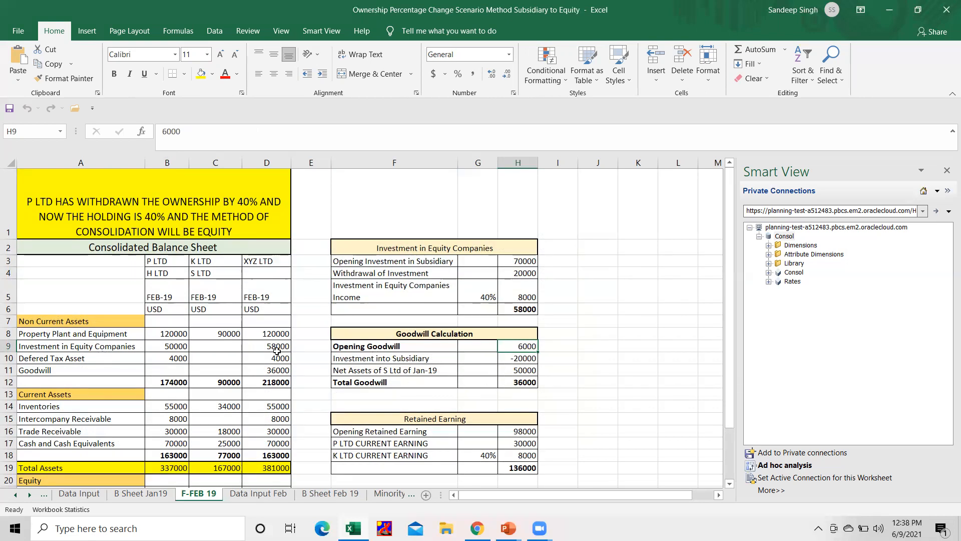
{"action": "left_click", "coordinate": [361, 359]}
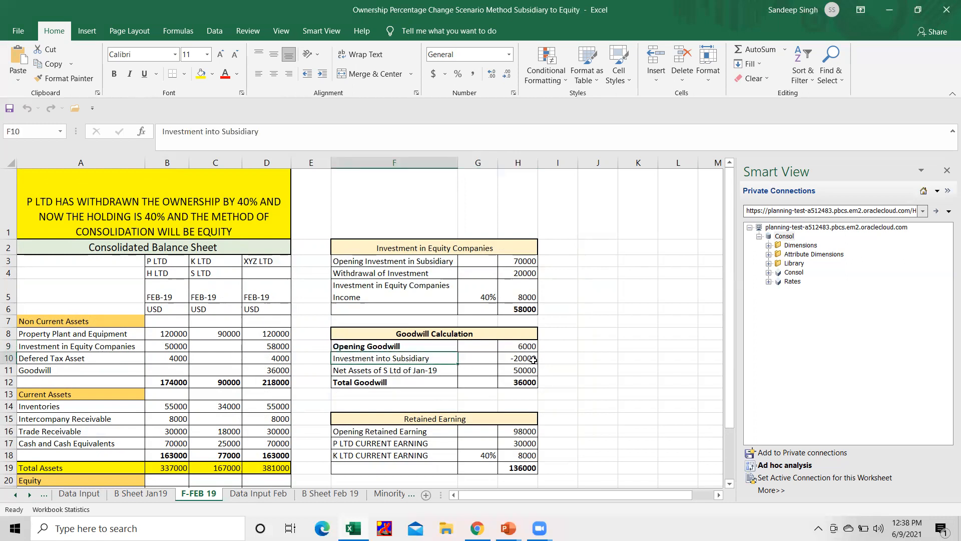
{"action": "left_click", "coordinate": [515, 358]}
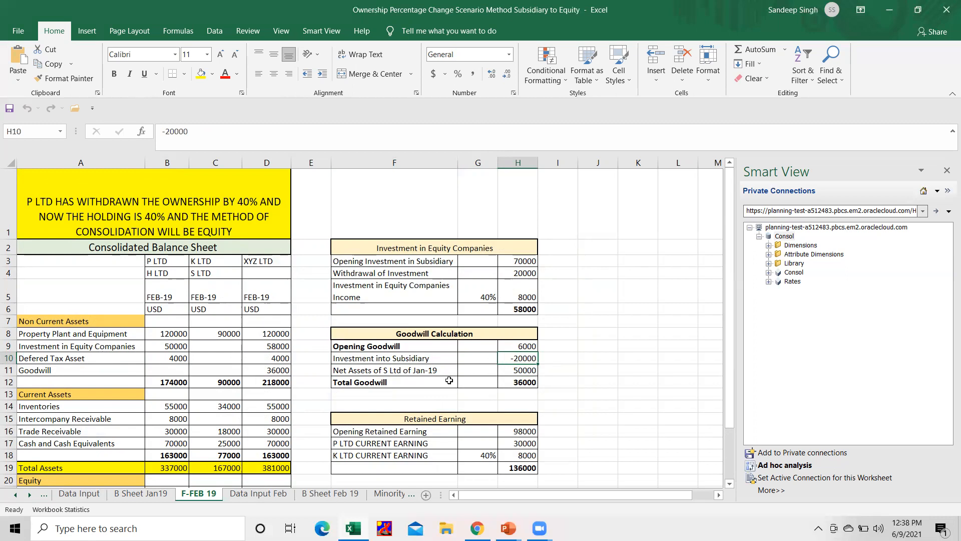
{"action": "left_click", "coordinate": [383, 370]}
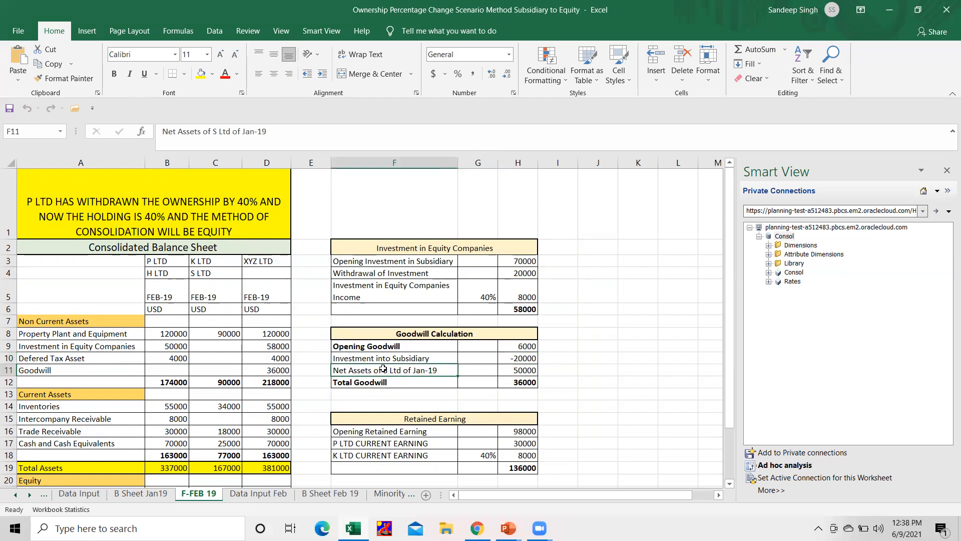
{"action": "left_click", "coordinate": [523, 371]}
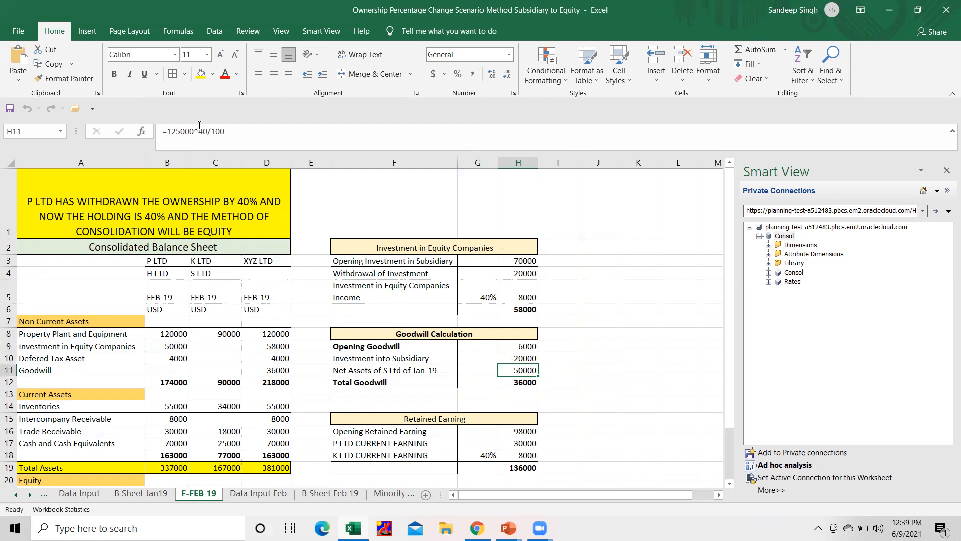
{"action": "left_click", "coordinate": [517, 383]}
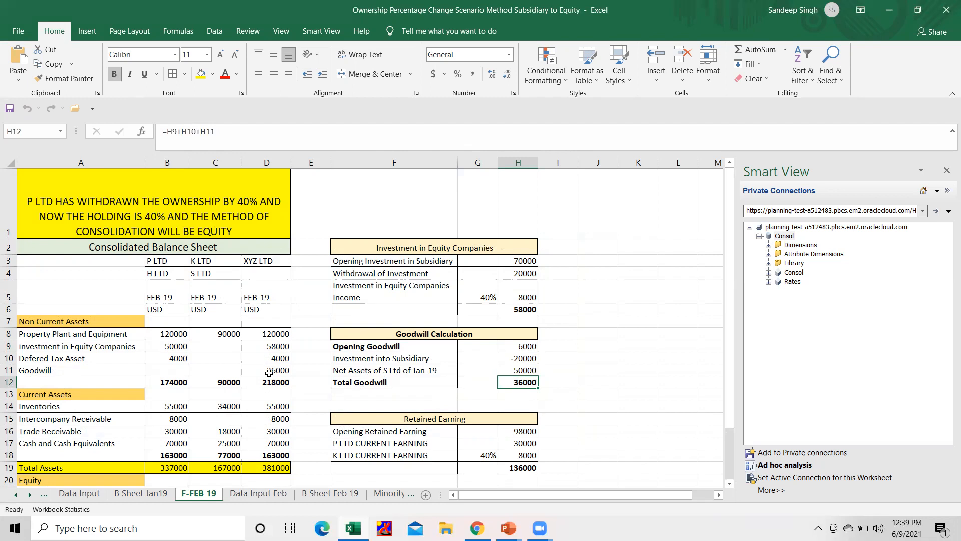
{"action": "left_click", "coordinate": [269, 373]}
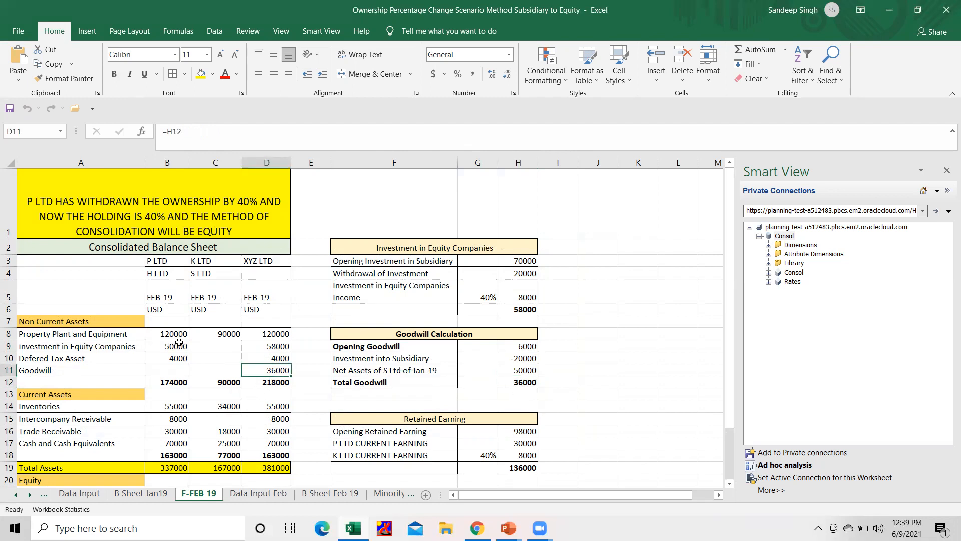
- Trace the Investment in Equity Companies calculation on F-FEB 19 from P LTD's balance through opening investment, withdrawal and 40% income share
{"action": "left_click", "coordinate": [156, 349]}
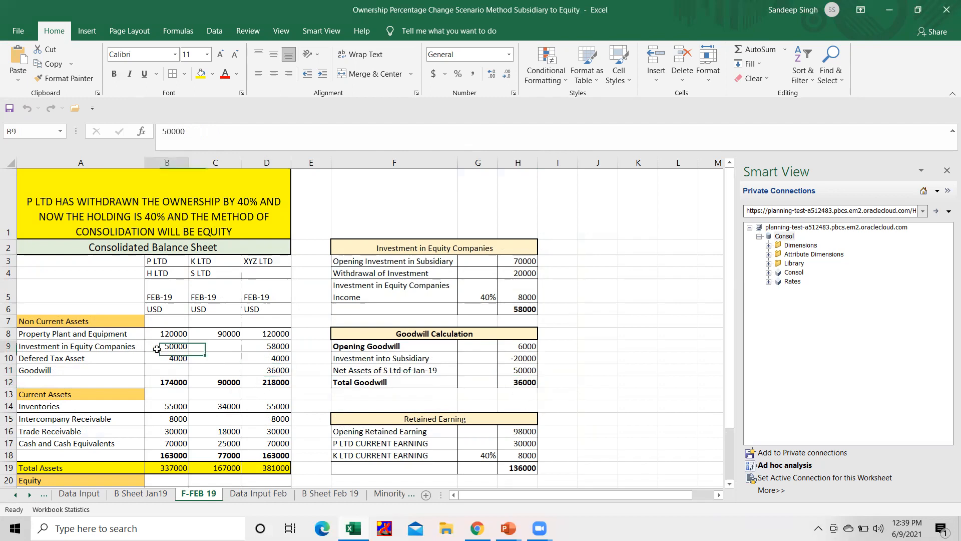
{"action": "left_click", "coordinate": [434, 261]}
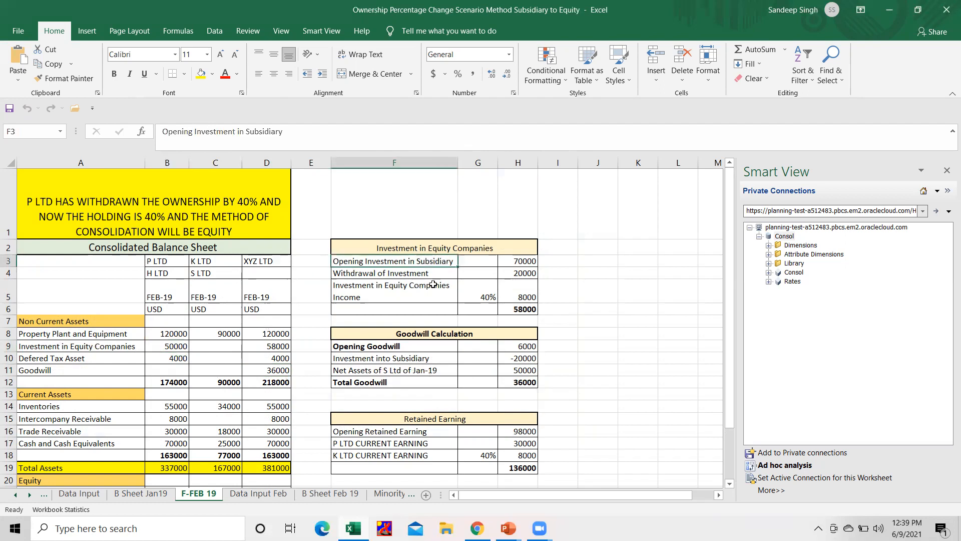
{"action": "left_click", "coordinate": [525, 262]}
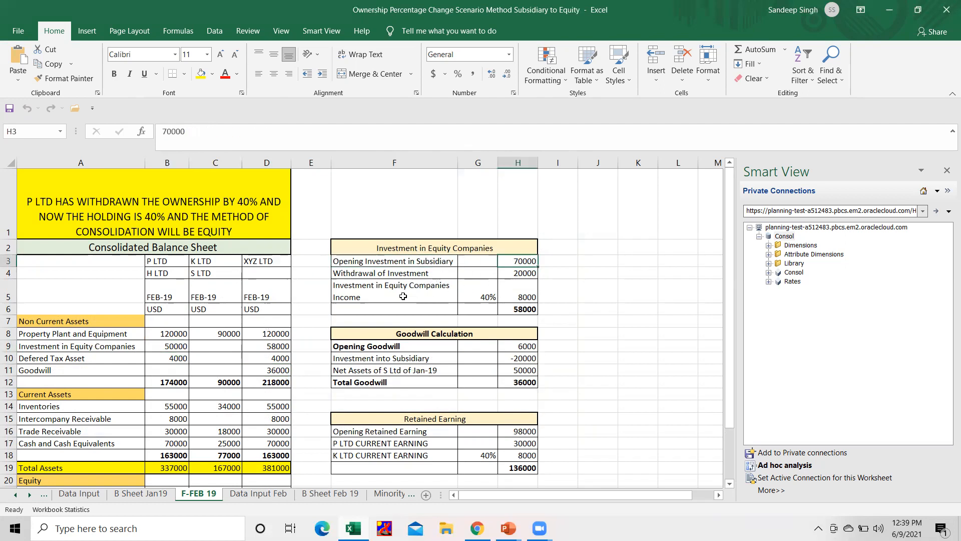
{"action": "left_click", "coordinate": [365, 276]}
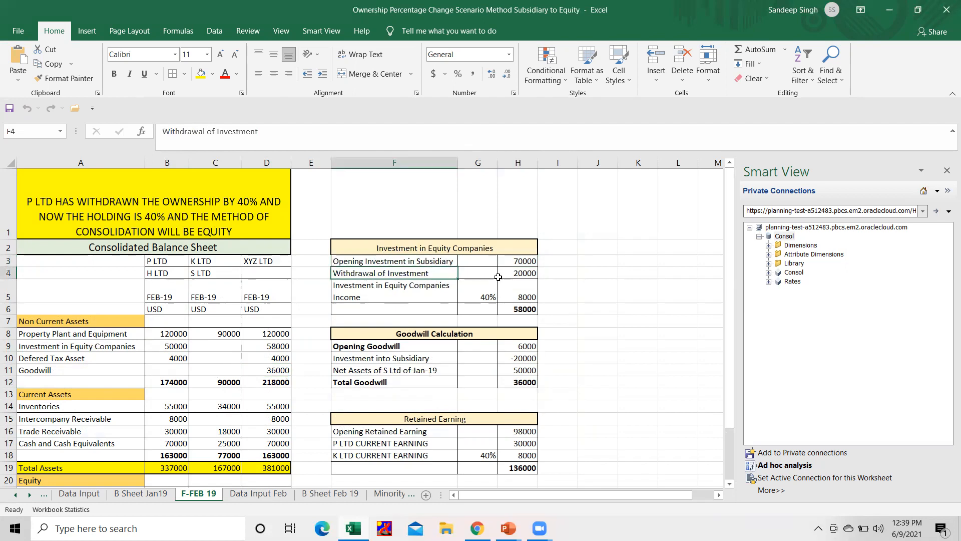
{"action": "left_click", "coordinate": [525, 276]}
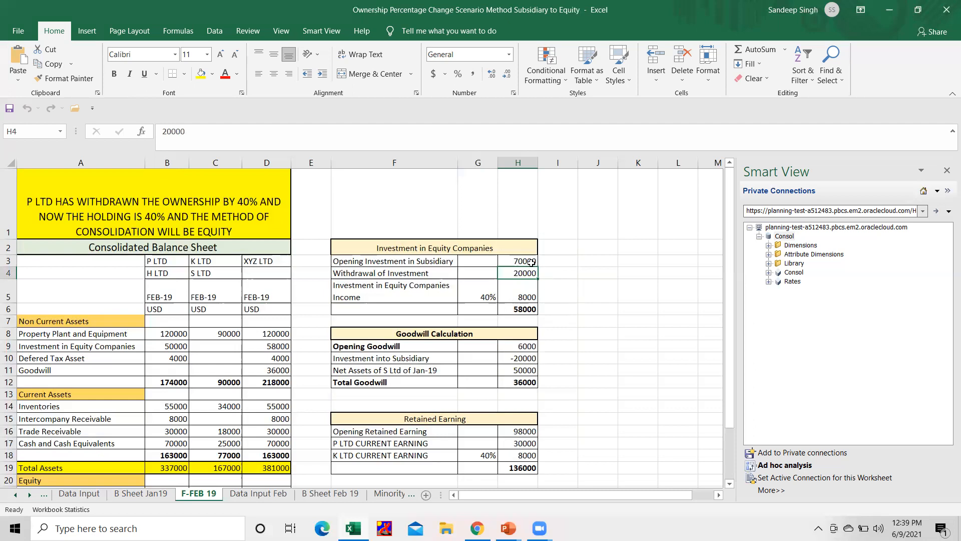
{"action": "left_click", "coordinate": [364, 297]}
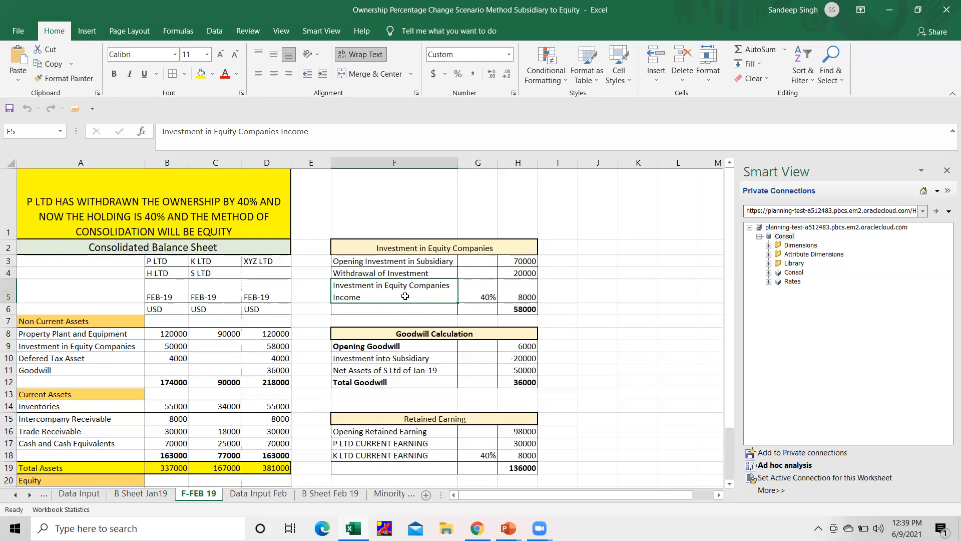
{"action": "left_click", "coordinate": [506, 292]}
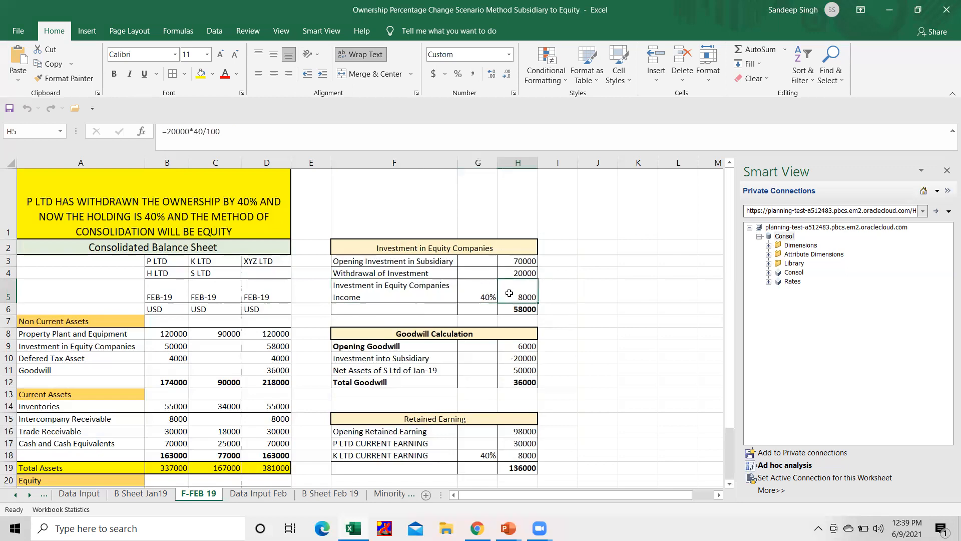
- Check K LTD's revenue on Data Input Feb, and follow the equity investment total on F-FEB 19 to XYZ LTD's Investment in Equity Companies line
{"action": "left_click", "coordinate": [272, 495]}
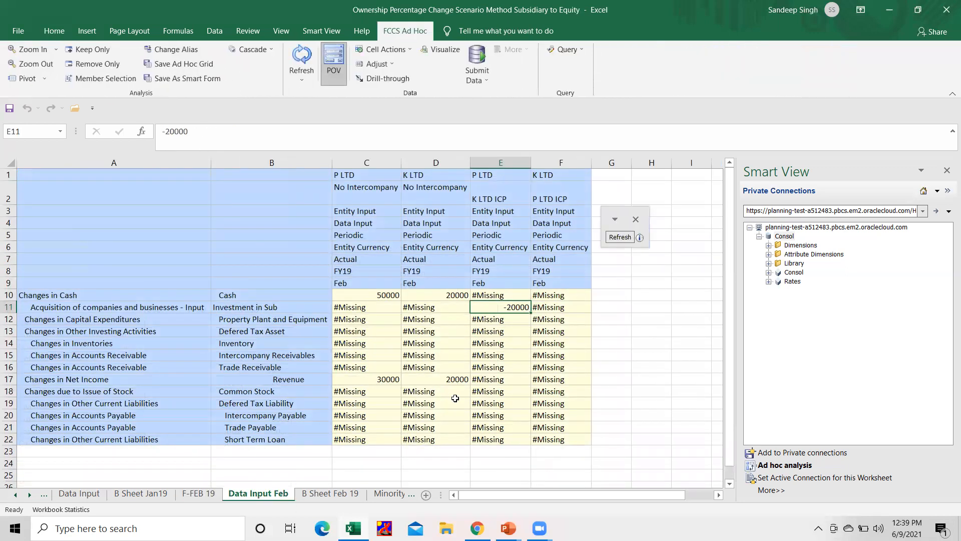
{"action": "left_click", "coordinate": [455, 380]}
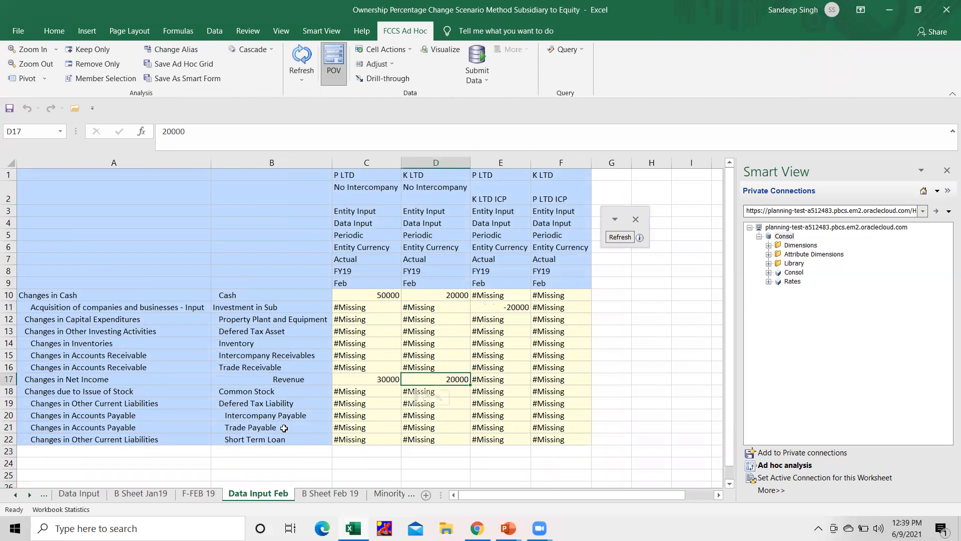
{"action": "left_click", "coordinate": [200, 494]}
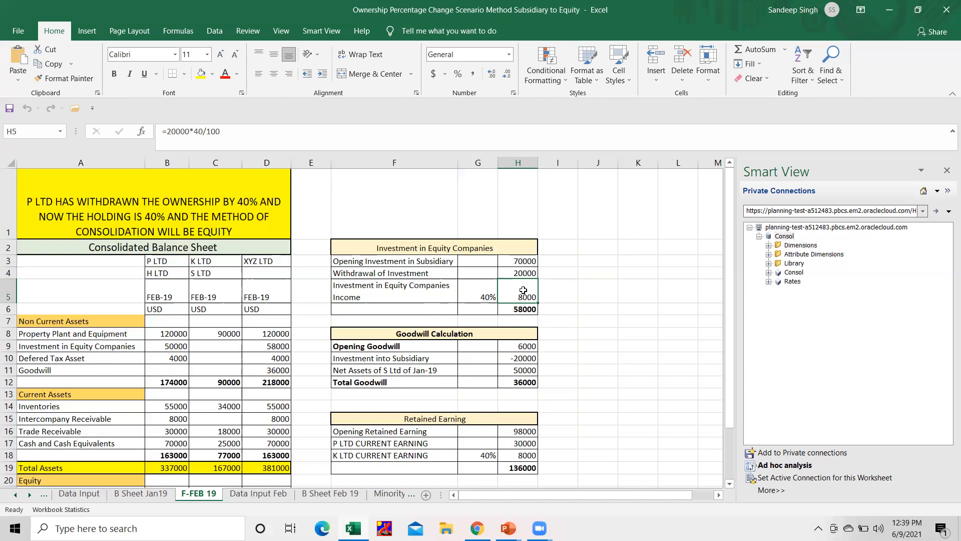
{"action": "left_click", "coordinate": [529, 310]}
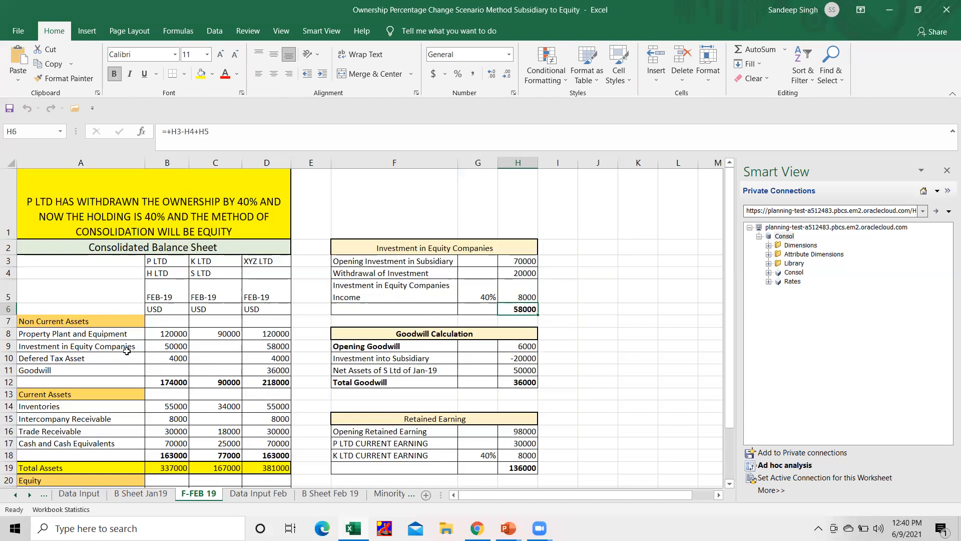
{"action": "left_click", "coordinate": [273, 346]}
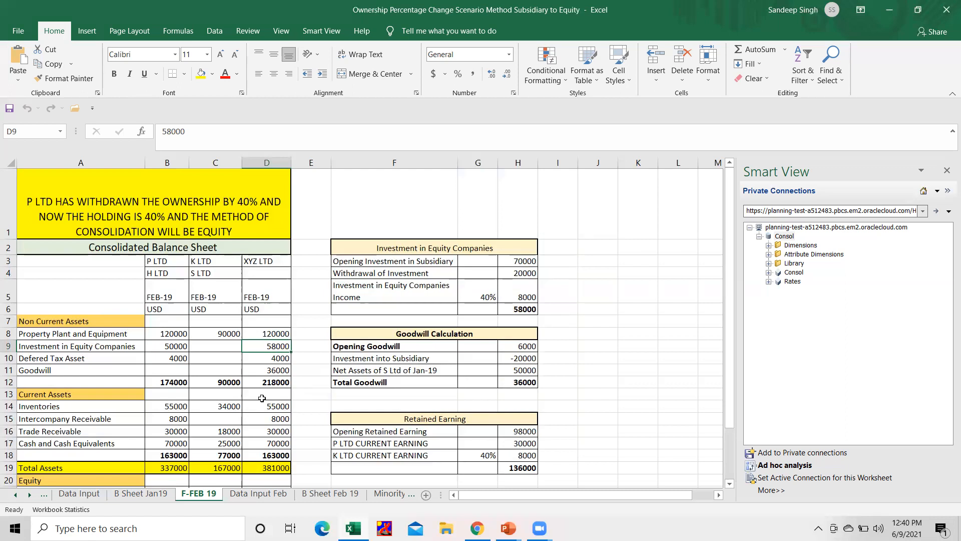
- Go through the Retained Earning calculation on F-FEB 19, covering the opening balance and the current earnings of P LTD and K LTD
{"action": "scroll", "coordinate": [262, 399], "scroll_direction": "down", "scroll_amount": 1}
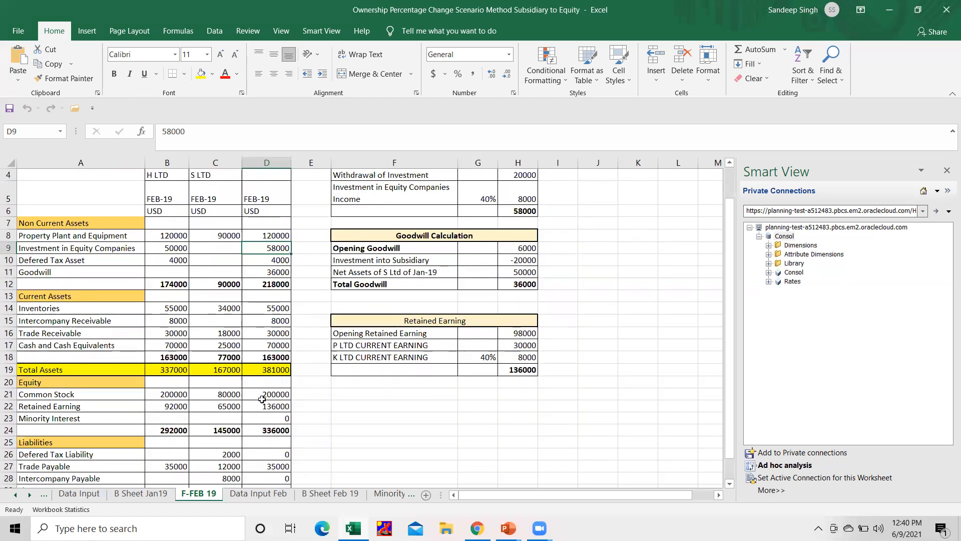
{"action": "scroll", "coordinate": [262, 399], "scroll_direction": "up", "scroll_amount": 1}
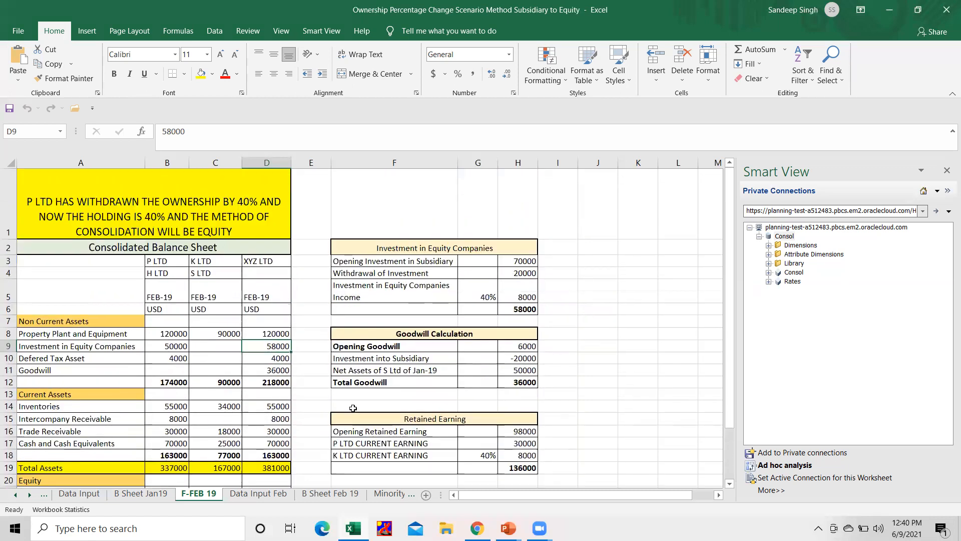
{"action": "left_click", "coordinate": [396, 439]}
{"action": "left_click", "coordinate": [400, 434]}
{"action": "left_click", "coordinate": [515, 442]}
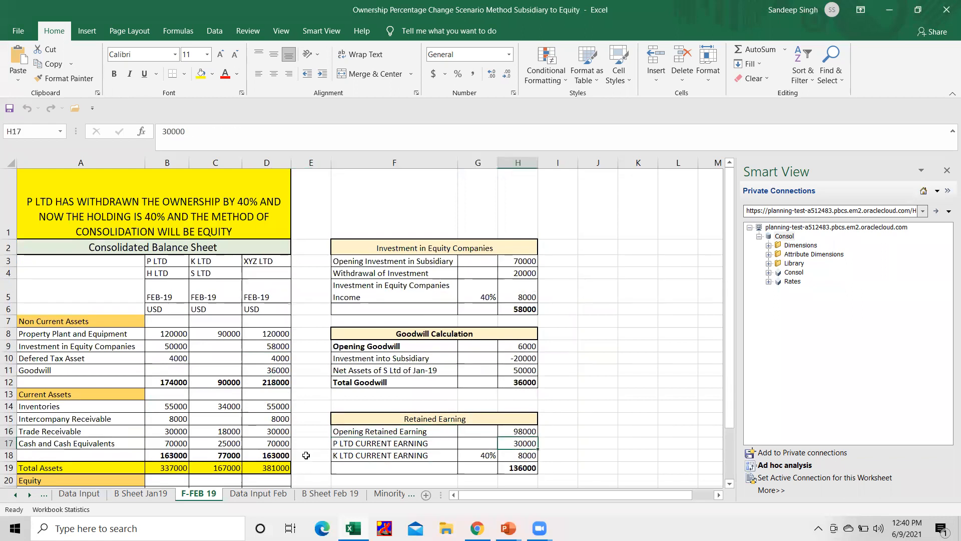
{"action": "left_click", "coordinate": [367, 449]}
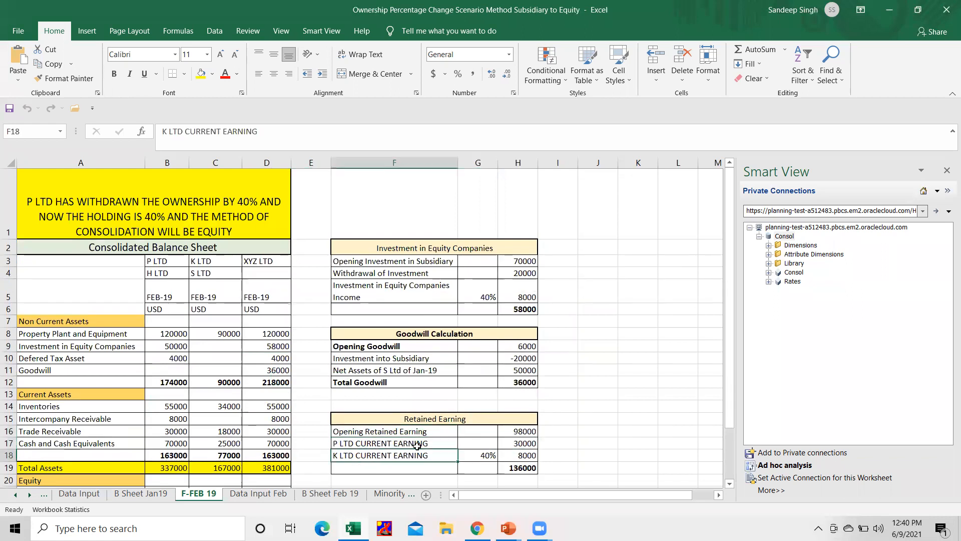
{"action": "left_click", "coordinate": [519, 450]}
{"action": "left_click", "coordinate": [519, 444]}
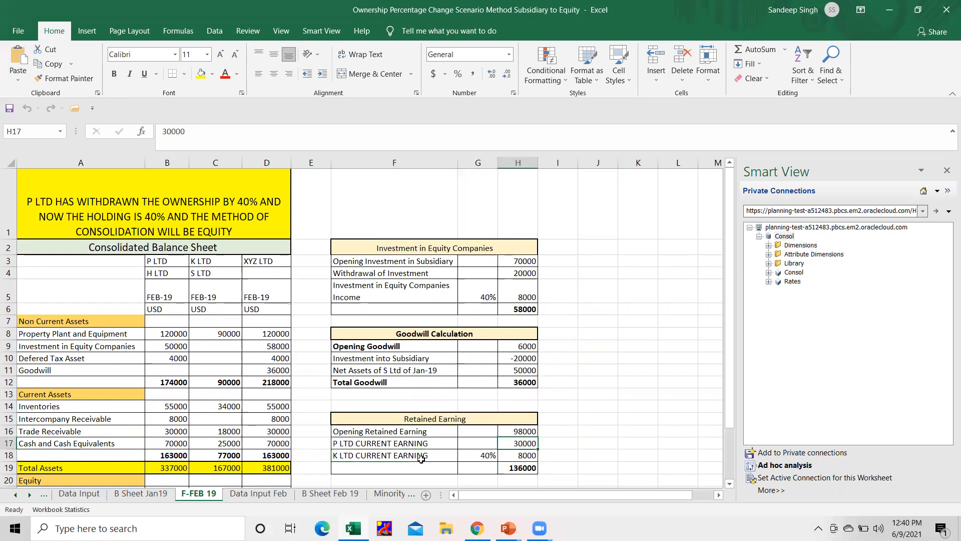
- Inspect the current-month earnings within P LTD's Retained Earning formula and discard the cell edit
{"action": "scroll", "coordinate": [222, 413], "scroll_direction": "down", "scroll_amount": 1}
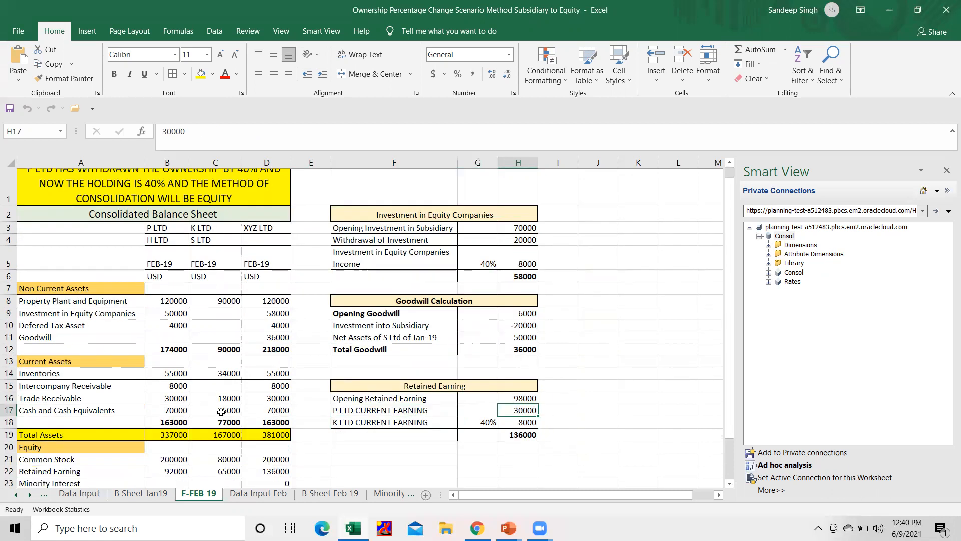
{"action": "left_click", "coordinate": [173, 408]}
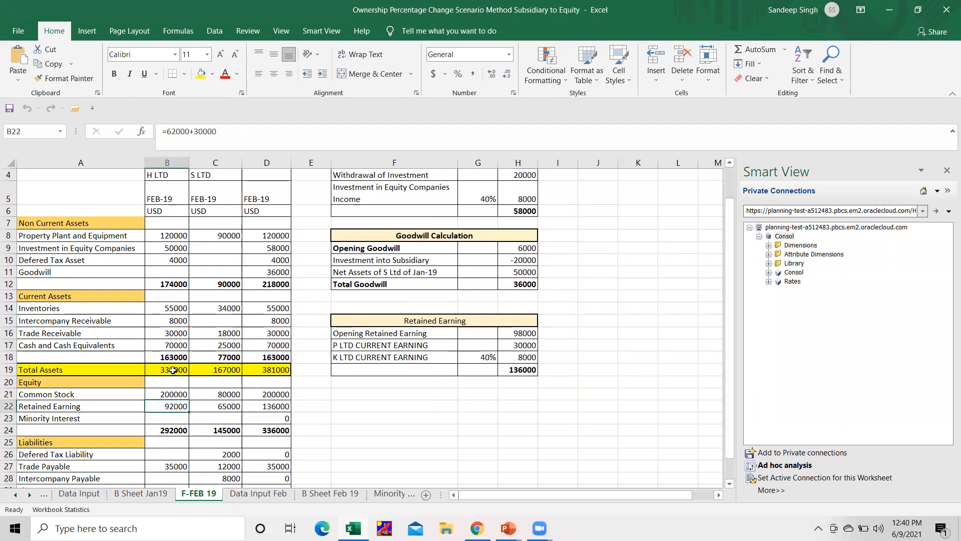
{"action": "left_click_drag", "start_coordinate": [190, 132], "coordinate": [218, 135]}
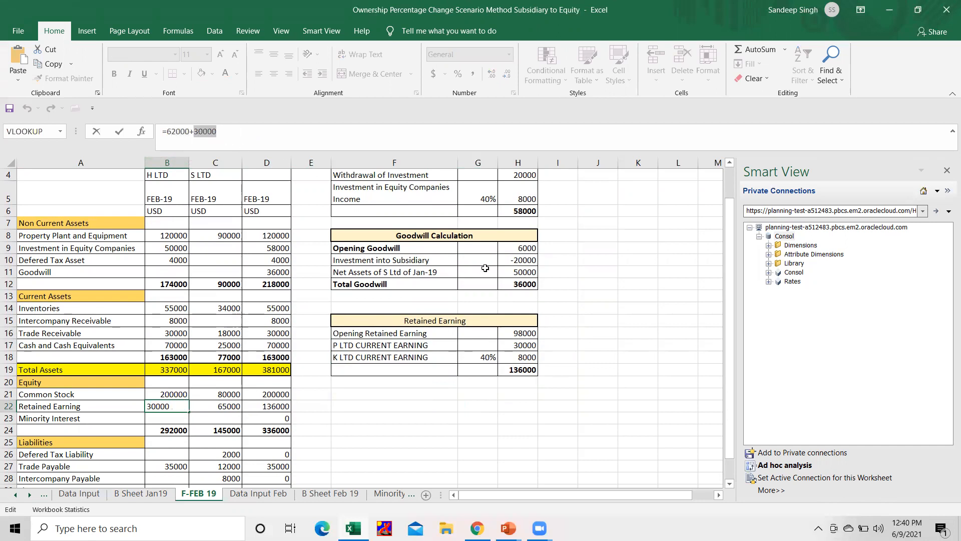
{"action": "left_click", "coordinate": [526, 359]}
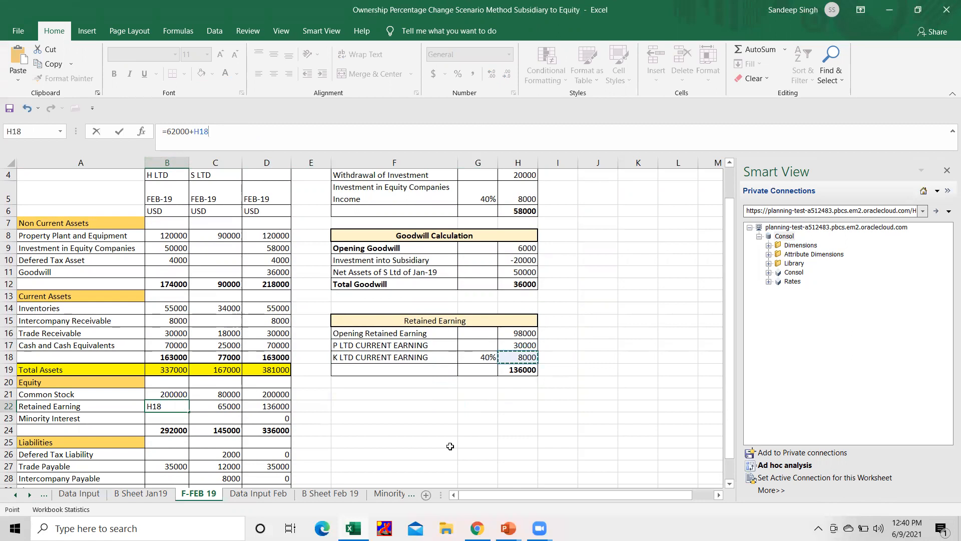
{"action": "key", "text": "Return"}
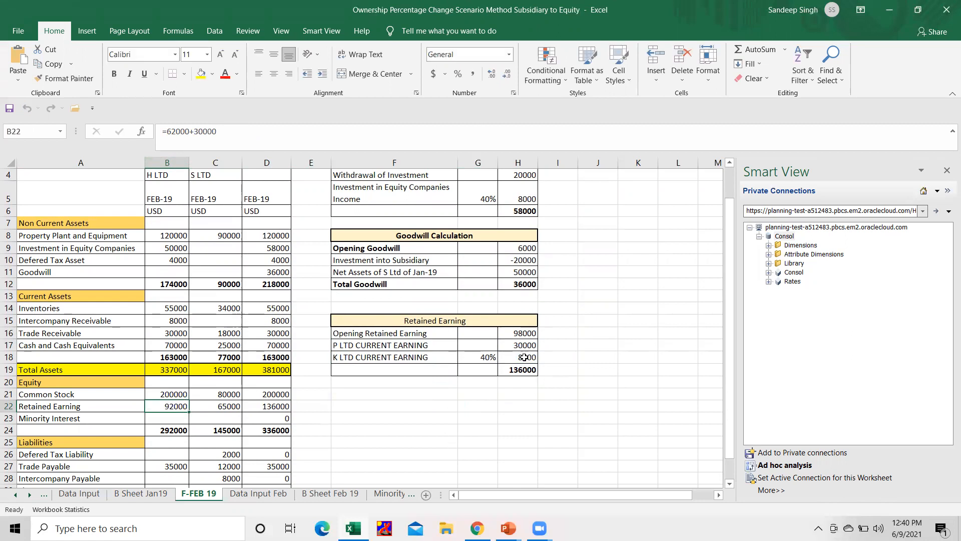
- Compare the 40% K LTD current earning formula with the current-month earnings in K LTD's own Retained Earning formula
{"action": "left_click", "coordinate": [523, 356]}
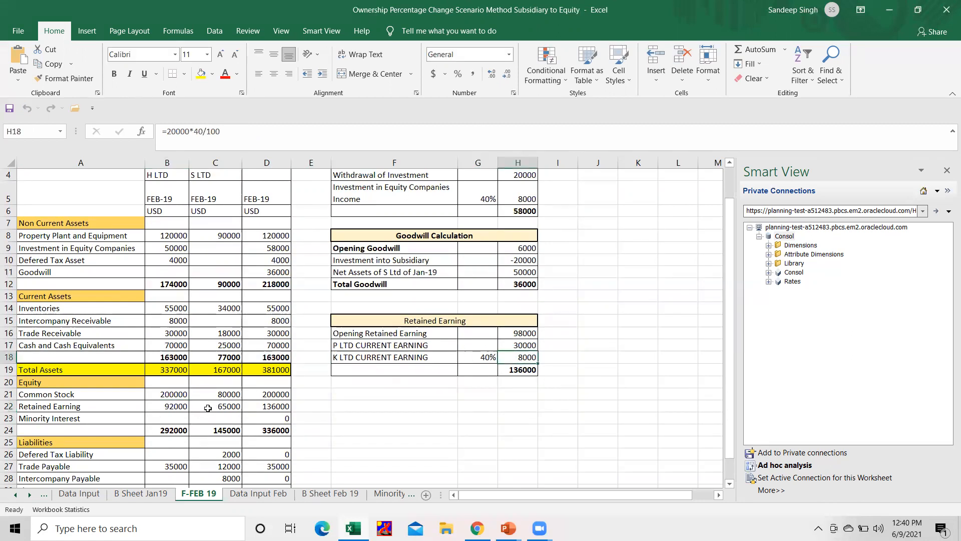
{"action": "left_click", "coordinate": [224, 403]}
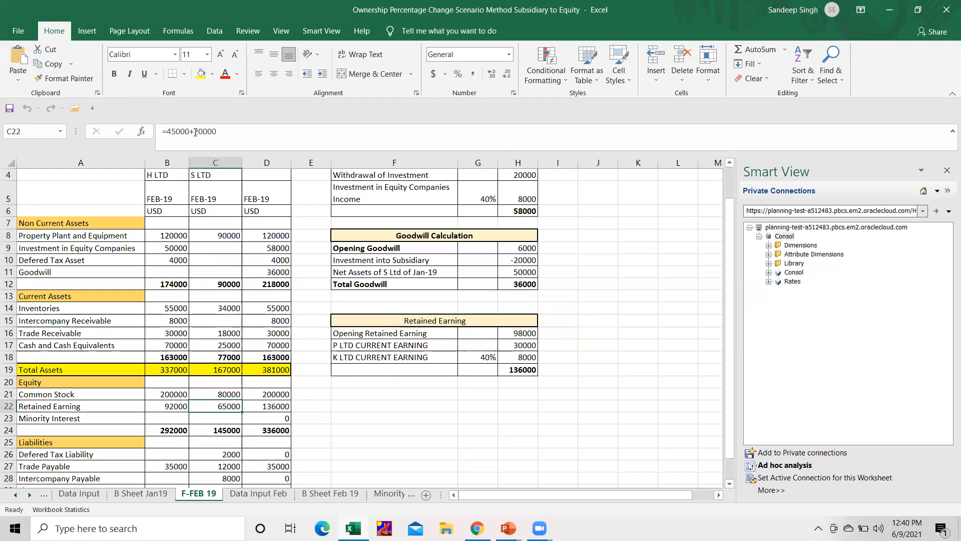
{"action": "left_click_drag", "start_coordinate": [195, 132], "coordinate": [216, 131]}
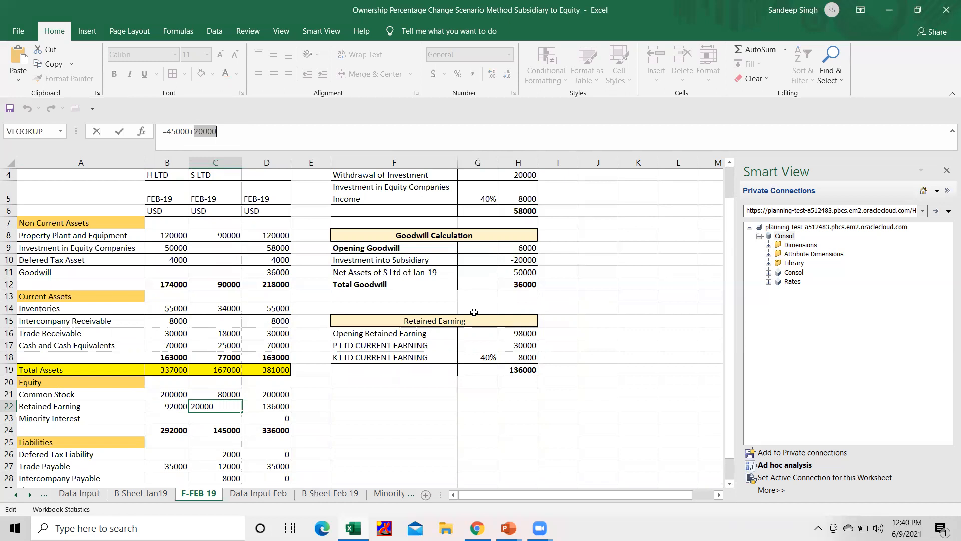
{"action": "key", "text": "Escape"}
{"action": "left_click", "coordinate": [520, 359]}
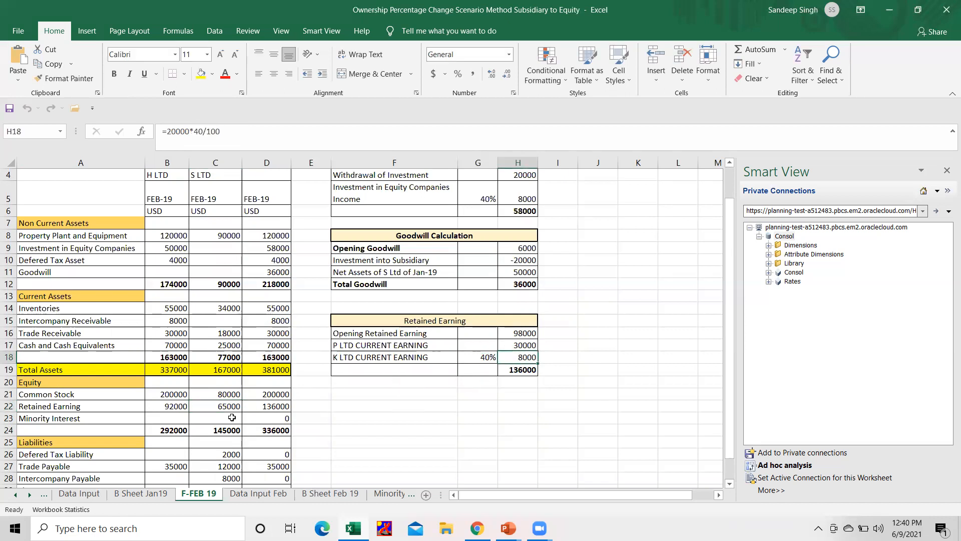
- Follow the Retained Earning total to XYZ LTD's column, review its equity and liabilities, and open B Sheet Feb 19
{"action": "left_click", "coordinate": [526, 374]}
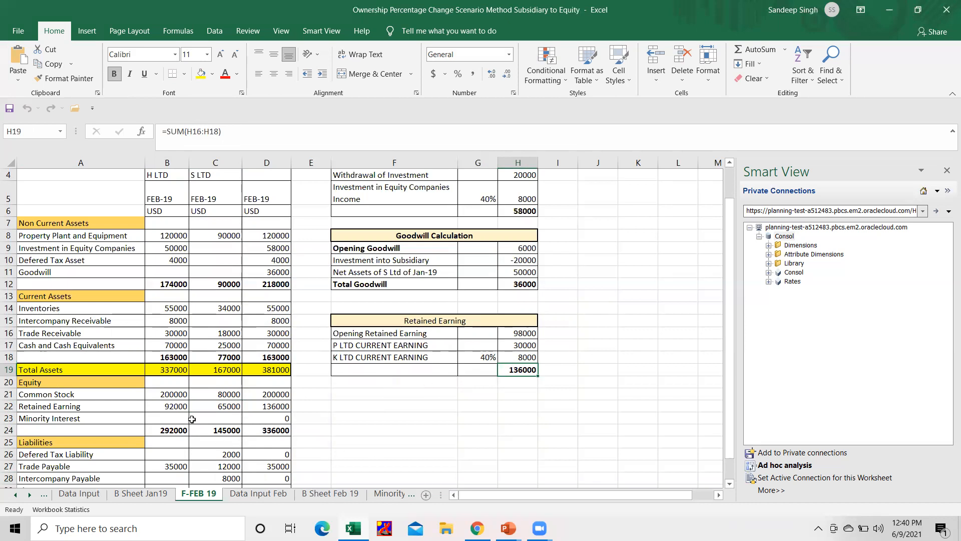
{"action": "left_click", "coordinate": [274, 407]}
{"action": "scroll", "coordinate": [263, 425], "scroll_direction": "down", "scroll_amount": 2}
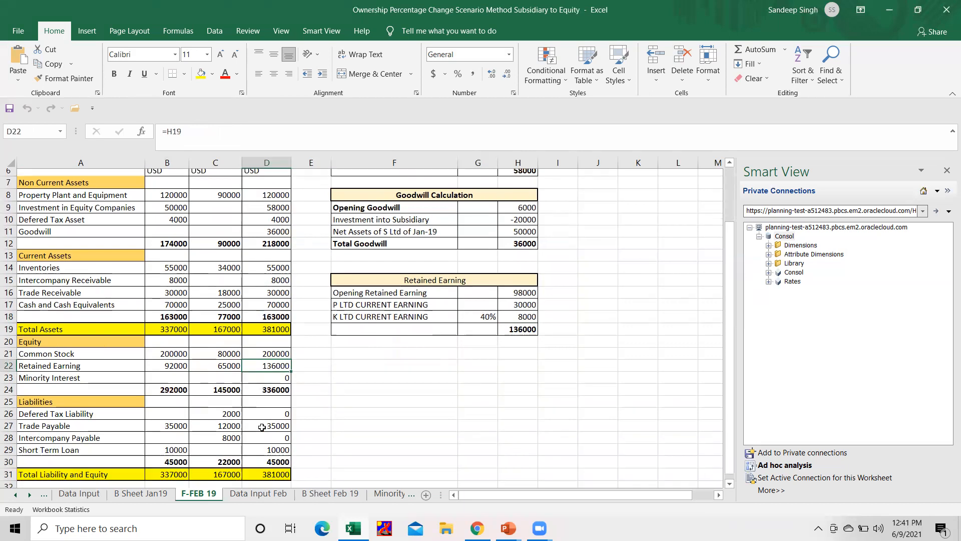
{"action": "scroll", "coordinate": [259, 417], "scroll_direction": "up", "scroll_amount": 2}
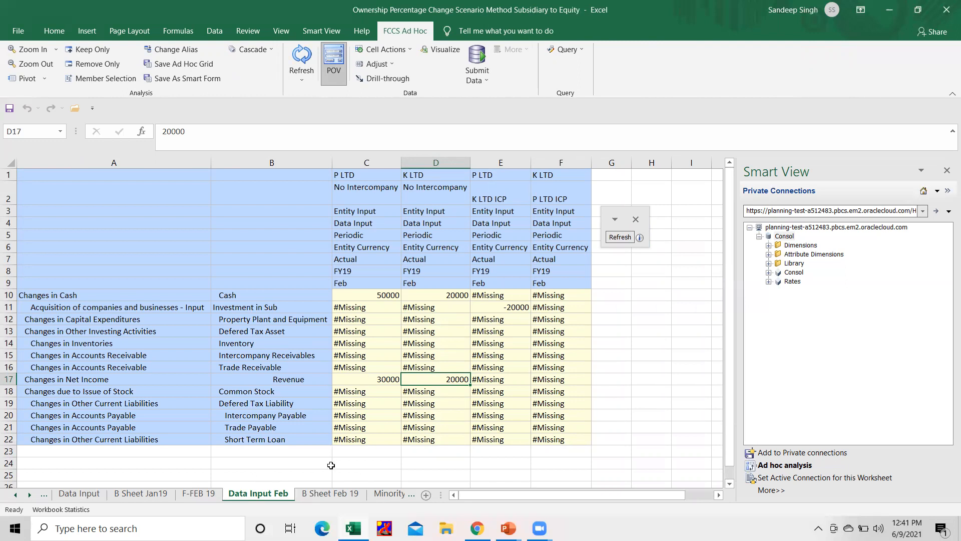
{"action": "left_click", "coordinate": [334, 496]}
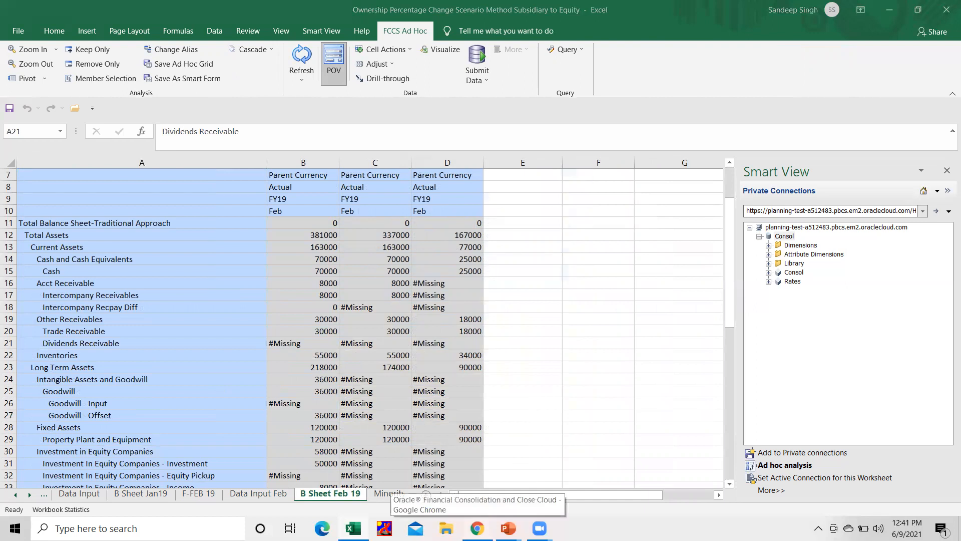
- Switch to Oracle FCCS in Chrome and set the Manage Ownership period to Feb to check K LTD's ownership and consolidation method
{"action": "left_click", "coordinate": [477, 528]}
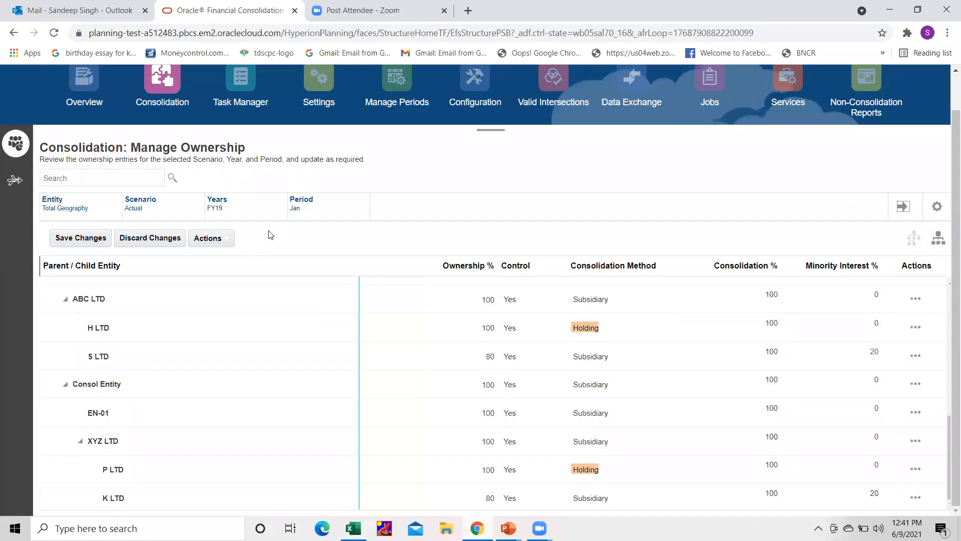
{"action": "left_click", "coordinate": [323, 210]}
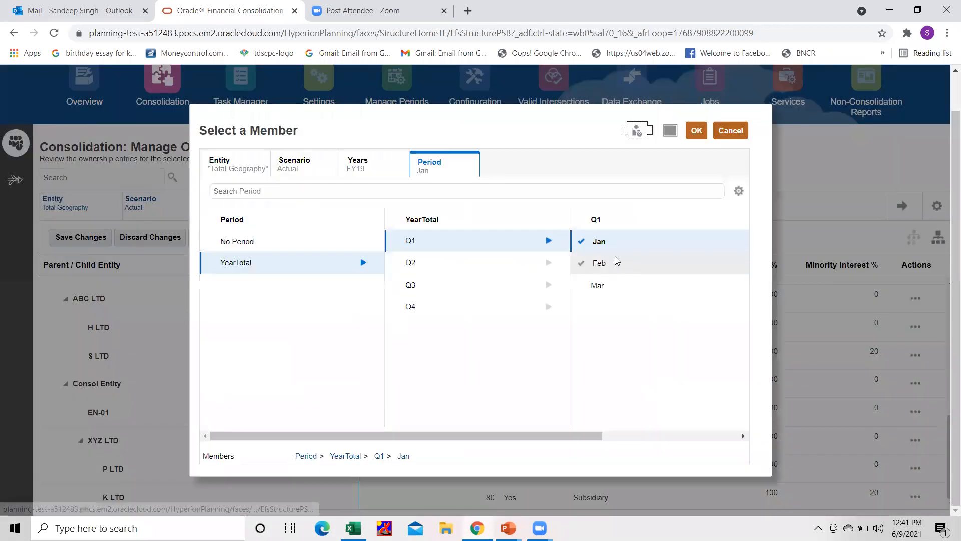
{"action": "left_click", "coordinate": [597, 263]}
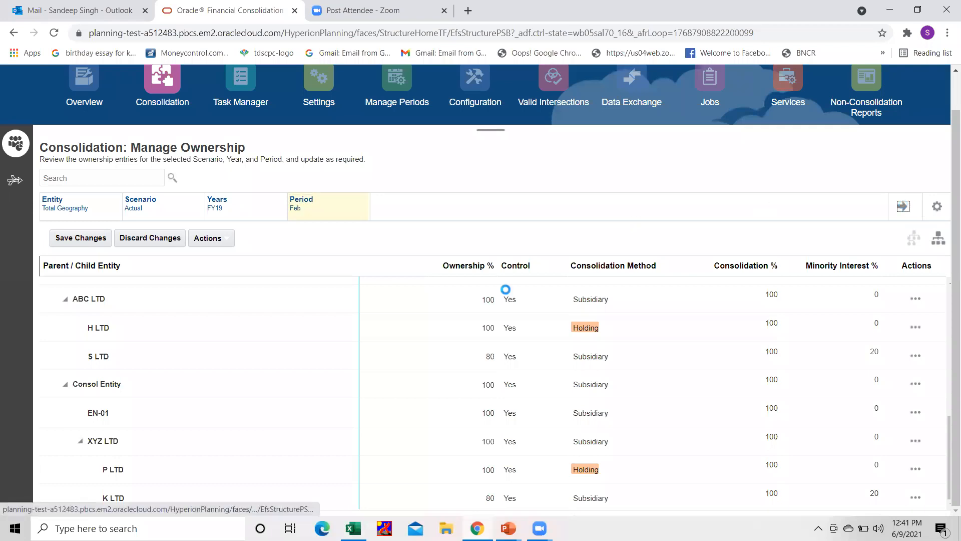
{"action": "scroll", "coordinate": [368, 429], "scroll_direction": "down", "scroll_amount": 1}
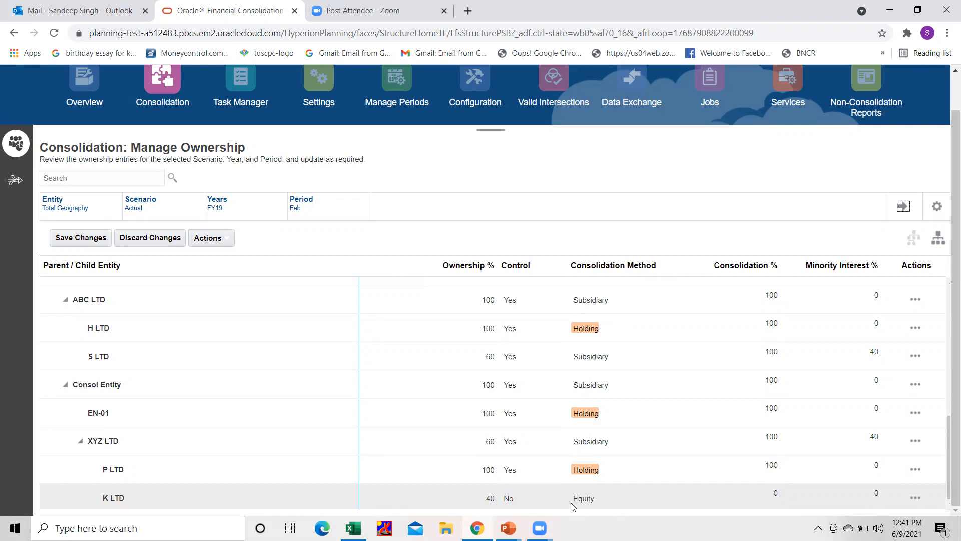
{"action": "mouse_move", "coordinate": [353, 527]}
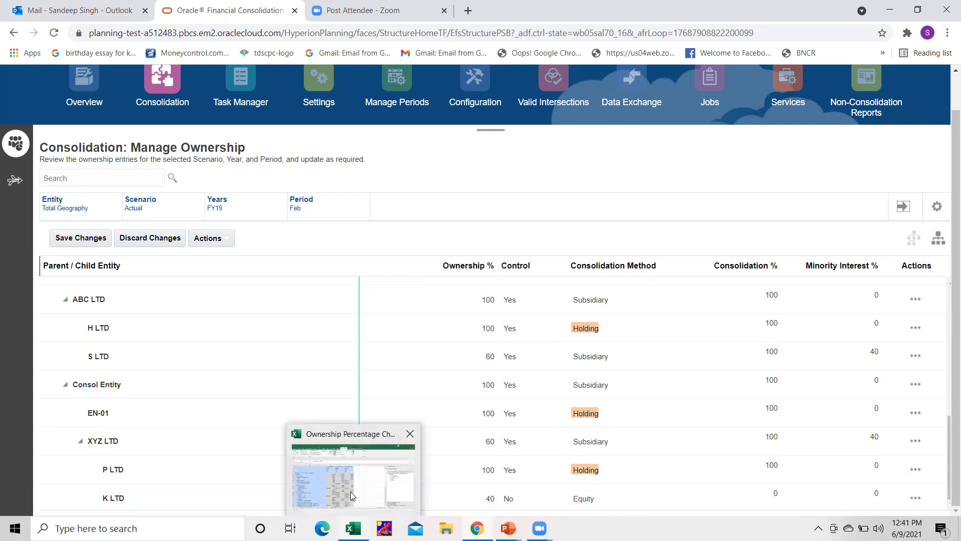
- Switch to Excel and compare XYZ LTD's Total Assets in B Sheet Feb 19 with the consolidated Total Assets in F-FEB 19
{"action": "left_click", "coordinate": [371, 493]}
{"action": "left_click", "coordinate": [332, 267]}
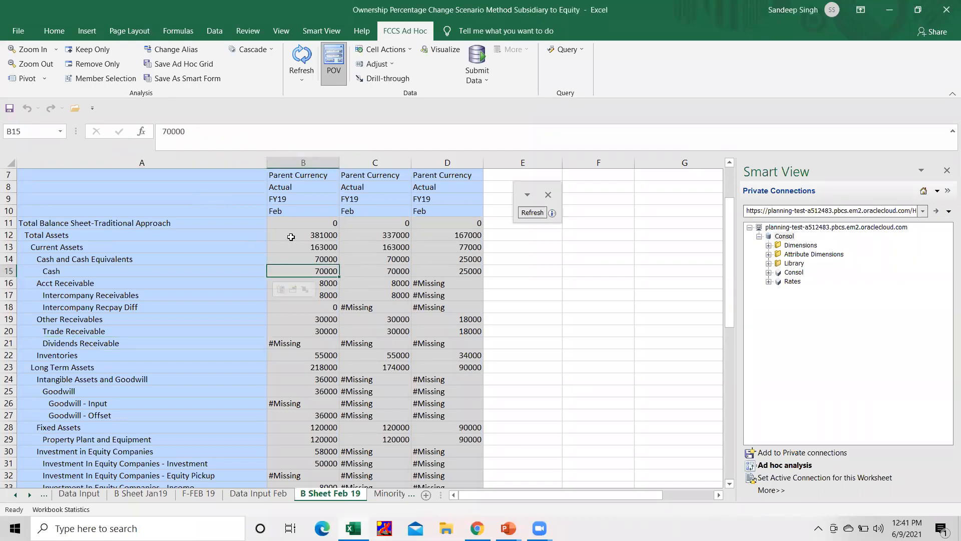
{"action": "scroll", "coordinate": [291, 237], "scroll_direction": "up", "scroll_amount": 2}
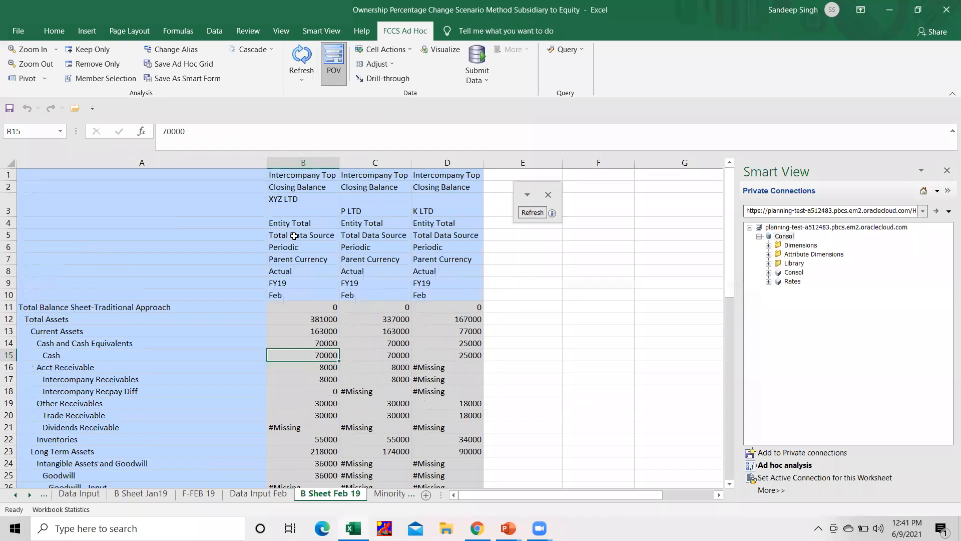
{"action": "left_click", "coordinate": [293, 199]}
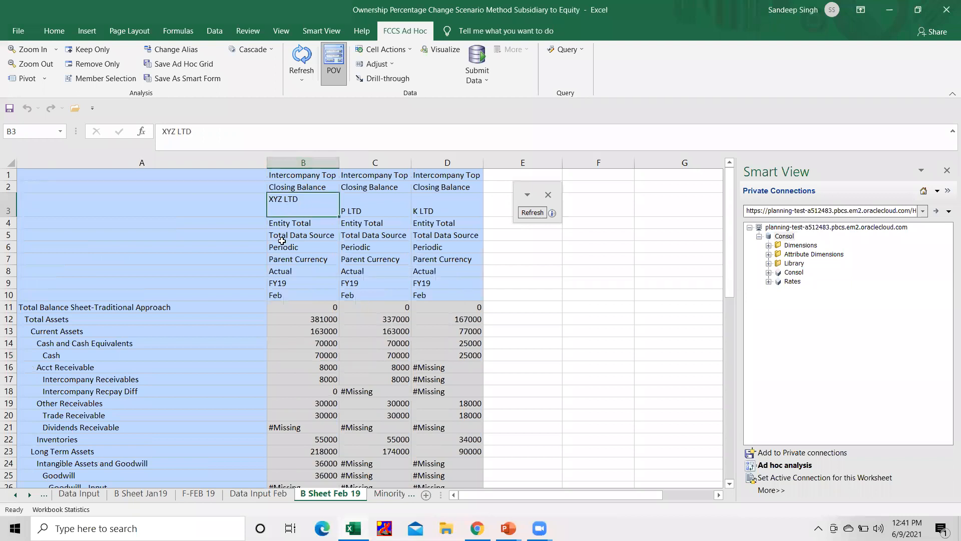
{"action": "left_click", "coordinate": [319, 321]}
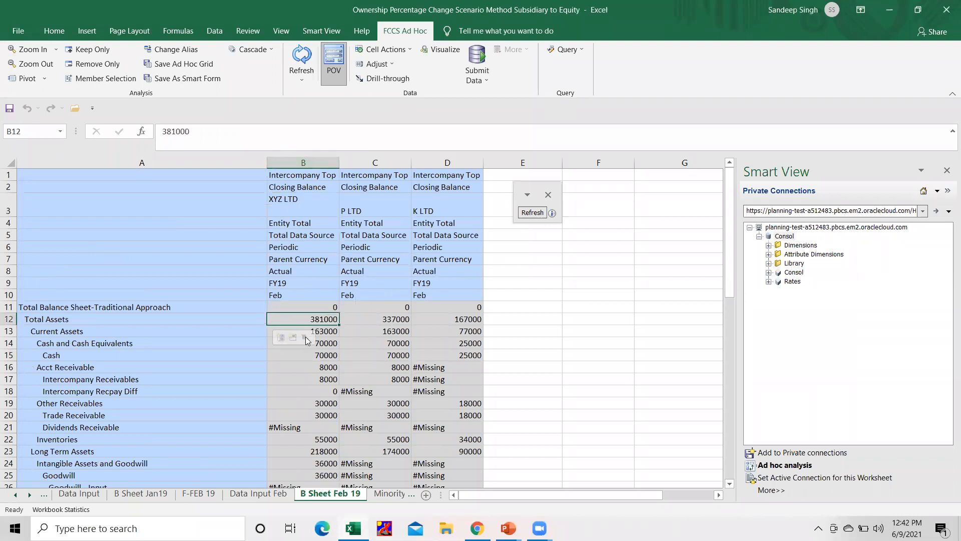
{"action": "left_click", "coordinate": [200, 493]}
{"action": "scroll", "coordinate": [239, 376], "scroll_direction": "down", "scroll_amount": 1}
{"action": "left_click", "coordinate": [274, 372]}
{"action": "scroll", "coordinate": [270, 404], "scroll_direction": "down", "scroll_amount": 2}
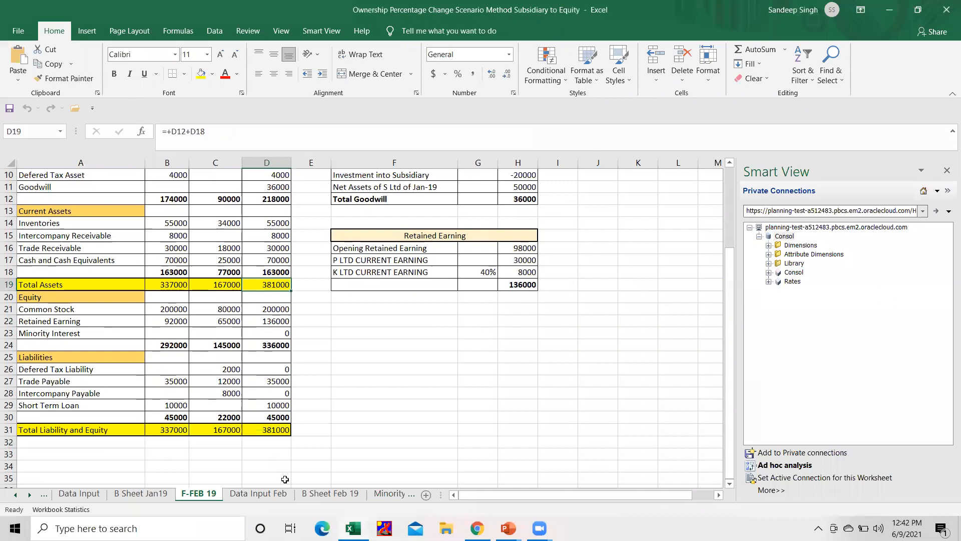
- Return to B Sheet Feb 19 and check XYZ LTD's Total Liabilities and Equity
{"action": "left_click", "coordinate": [324, 494]}
{"action": "scroll", "coordinate": [306, 414], "scroll_direction": "down", "scroll_amount": 4}
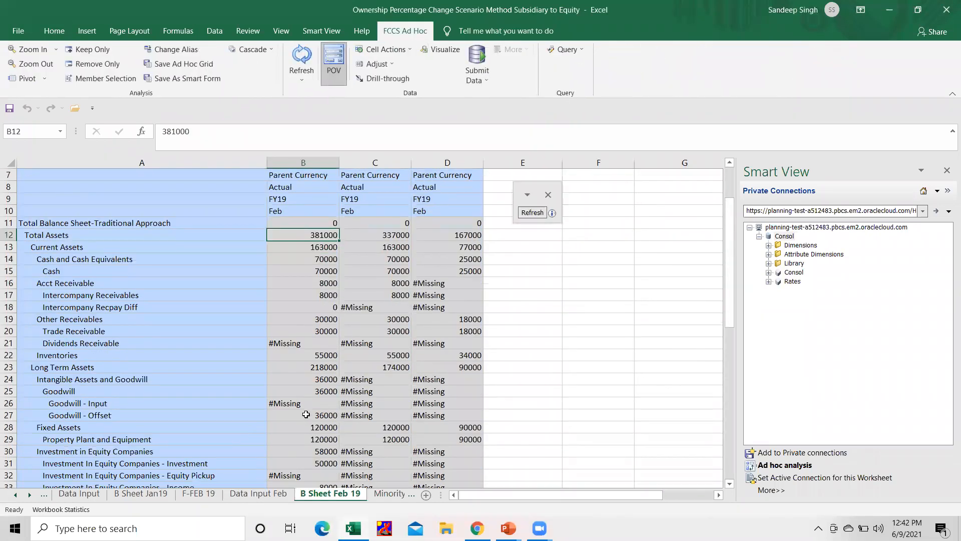
{"action": "scroll", "coordinate": [306, 415], "scroll_direction": "down", "scroll_amount": 2}
{"action": "left_click", "coordinate": [323, 391]}
{"action": "scroll", "coordinate": [299, 414], "scroll_direction": "down", "scroll_amount": 2}
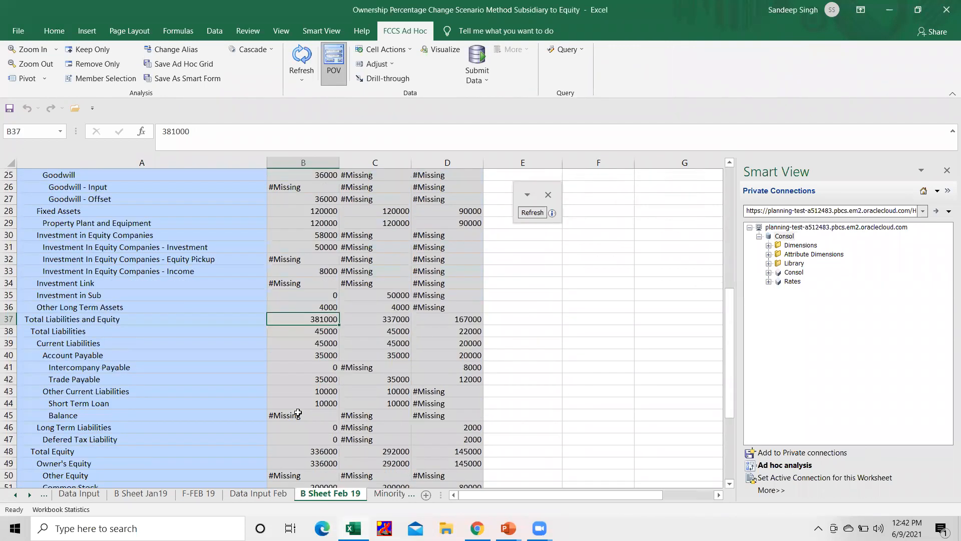
- Check XYZ LTD's Minority Interest within the equity accounts of B Sheet Feb 19
{"action": "scroll", "coordinate": [298, 413], "scroll_direction": "down", "scroll_amount": 4}
{"action": "scroll", "coordinate": [255, 404], "scroll_direction": "down", "scroll_amount": 2}
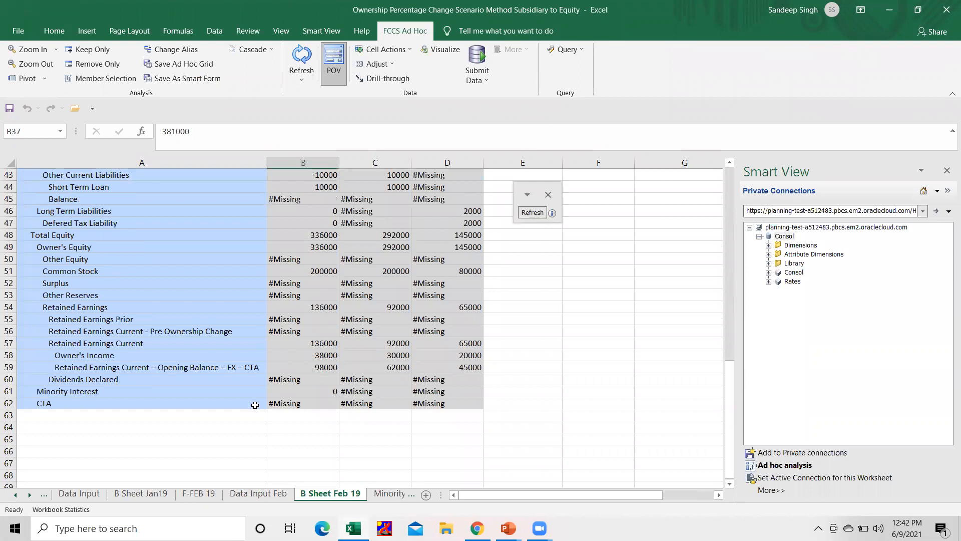
{"action": "left_click", "coordinate": [106, 394]}
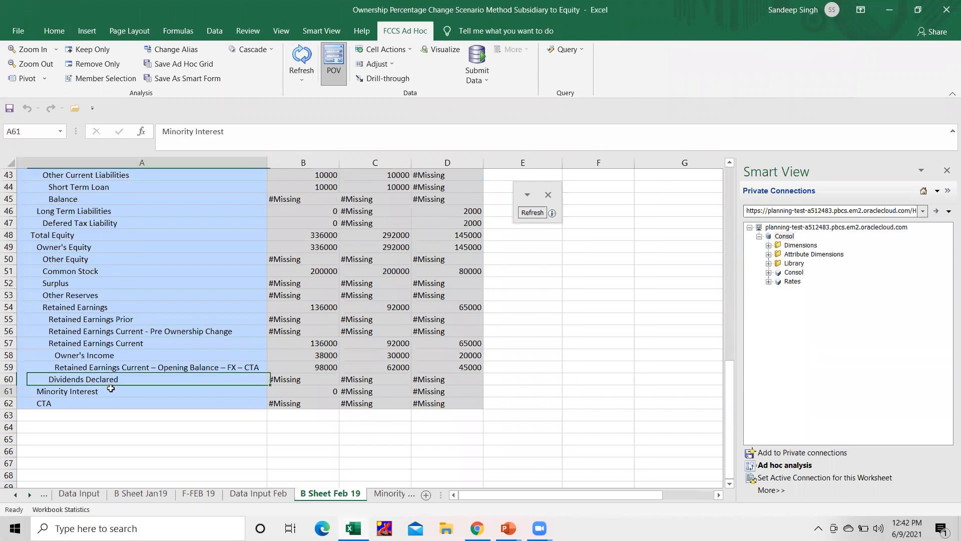
{"action": "left_click", "coordinate": [322, 398]}
{"action": "left_click", "coordinate": [309, 390]}
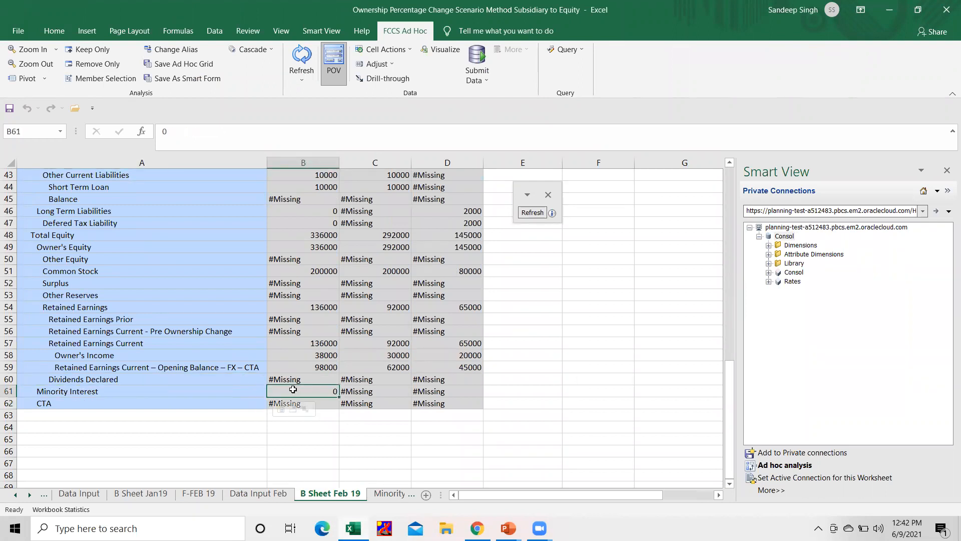
- Compare XYZ LTD's Retained Earnings Current with the Retained Earning calculation total in F-FEB 19
{"action": "left_click", "coordinate": [316, 344]}
{"action": "left_click", "coordinate": [199, 493]}
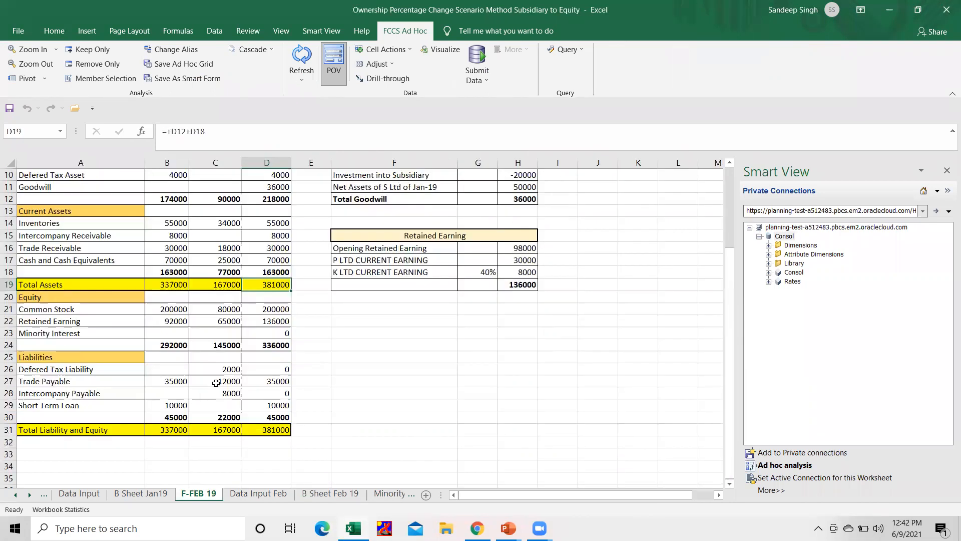
{"action": "left_click", "coordinate": [518, 285]}
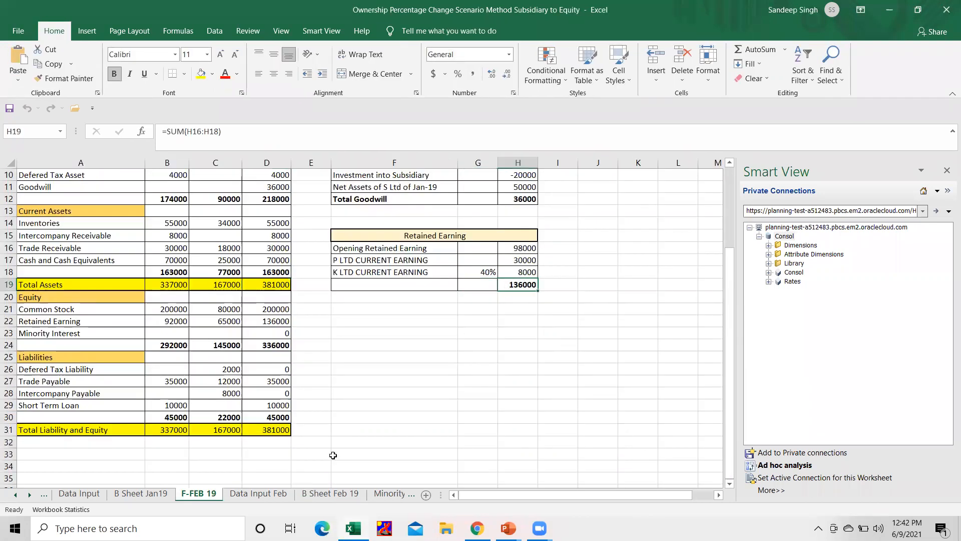
- Compare XYZ LTD's Investment in Equity Companies in B Sheet Feb 19 with the matching calculation table in F-FEB 19
{"action": "left_click", "coordinate": [310, 494]}
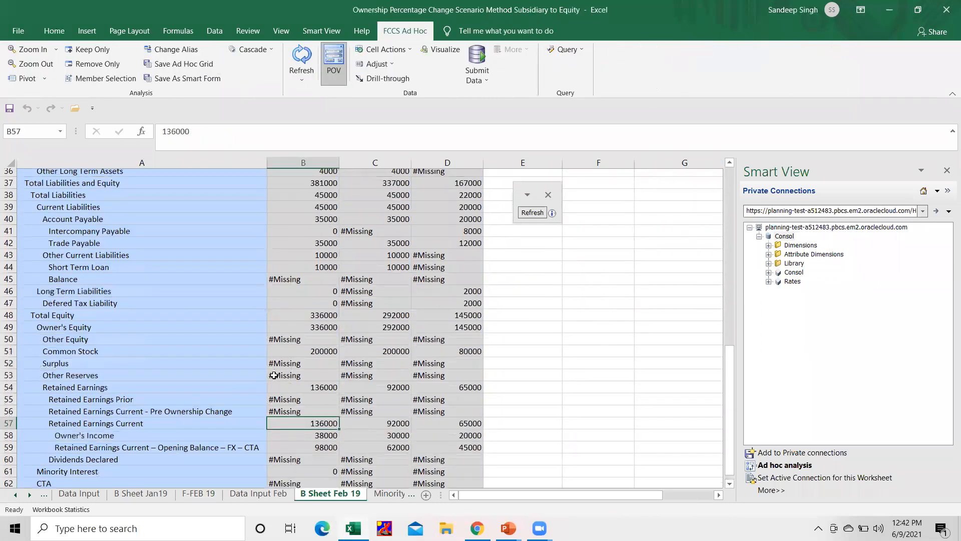
{"action": "scroll", "coordinate": [274, 375], "scroll_direction": "up", "scroll_amount": 4}
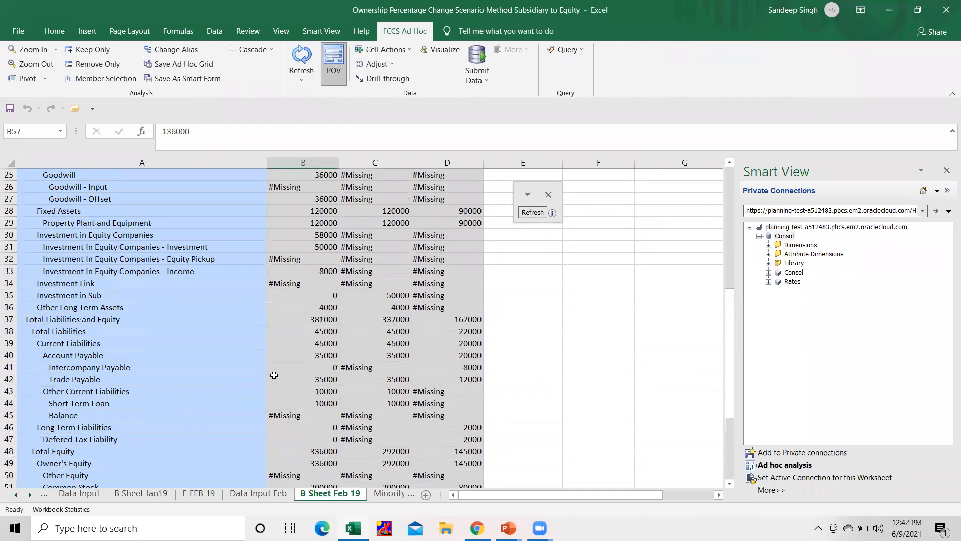
{"action": "scroll", "coordinate": [274, 375], "scroll_direction": "up", "scroll_amount": 2}
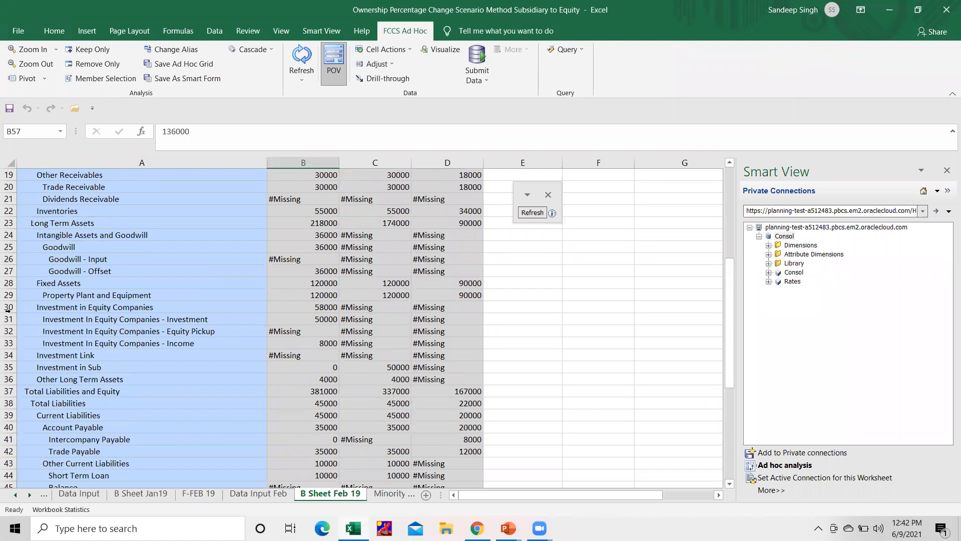
{"action": "left_click", "coordinate": [126, 308]}
{"action": "left_click", "coordinate": [321, 302]}
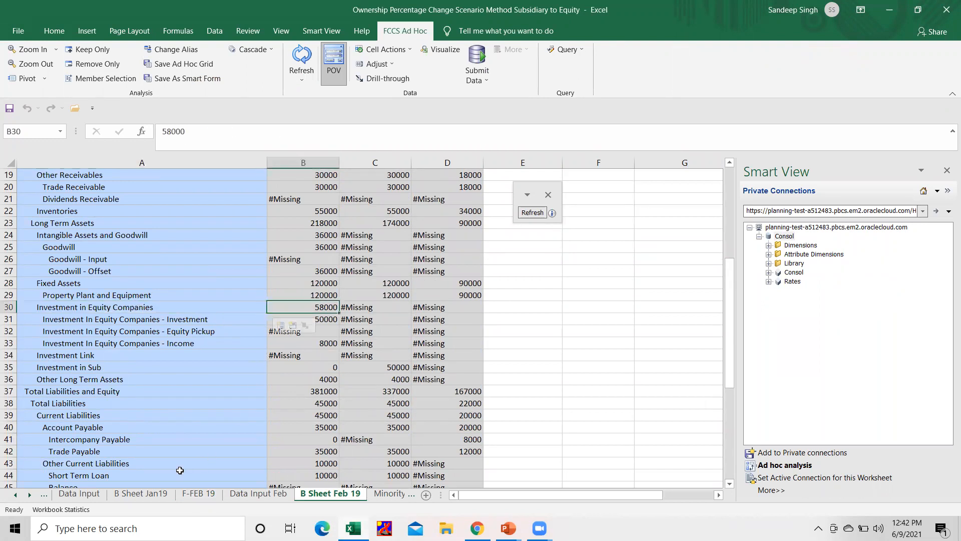
{"action": "left_click", "coordinate": [199, 493]}
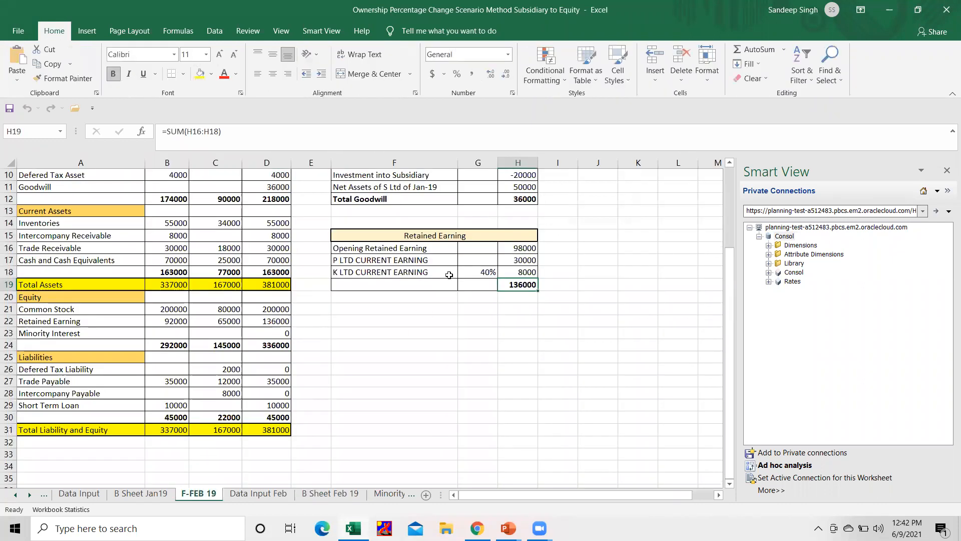
{"action": "scroll", "coordinate": [455, 280], "scroll_direction": "up", "scroll_amount": 3}
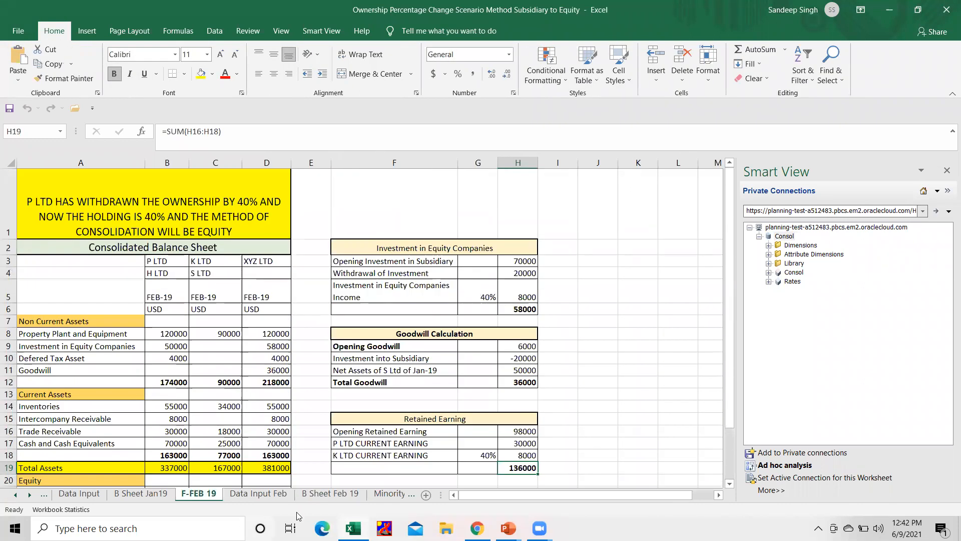
- Compare XYZ LTD's Intangible Assets and Goodwill in B Sheet Feb 19 with the Goodwill Calculation in F-FEB 19
{"action": "left_click", "coordinate": [330, 494]}
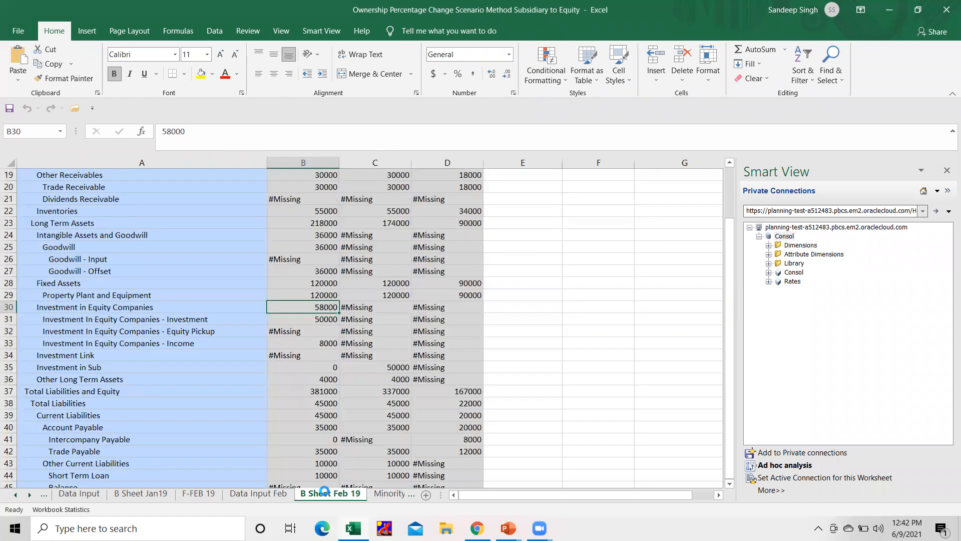
{"action": "scroll", "coordinate": [231, 339], "scroll_direction": "up", "scroll_amount": 1}
{"action": "left_click", "coordinate": [317, 272]}
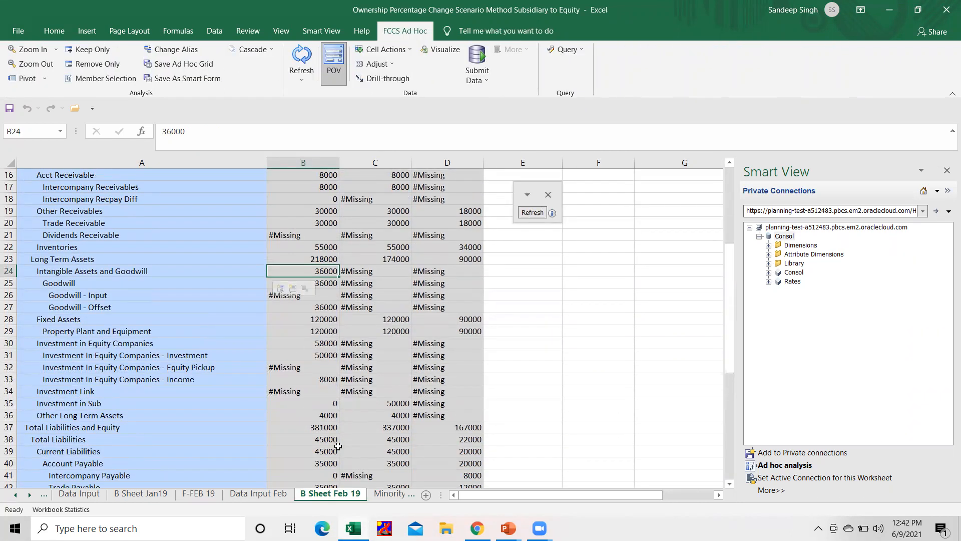
{"action": "left_click", "coordinate": [205, 496]}
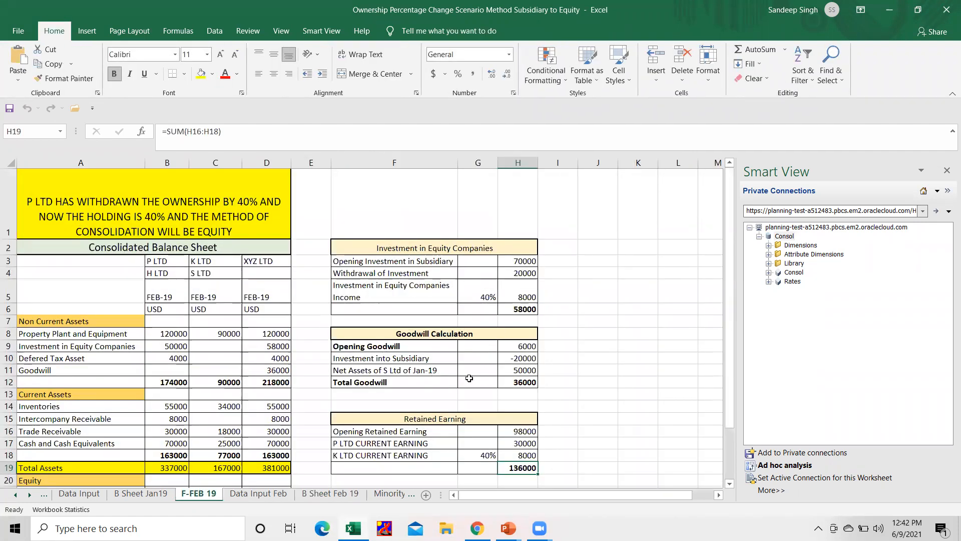
- Review the equity and liabilities of the F-FEB 19 consolidated balance sheet, and switch to the PowerPoint slide show
{"action": "scroll", "coordinate": [285, 353], "scroll_direction": "down", "scroll_amount": 2}
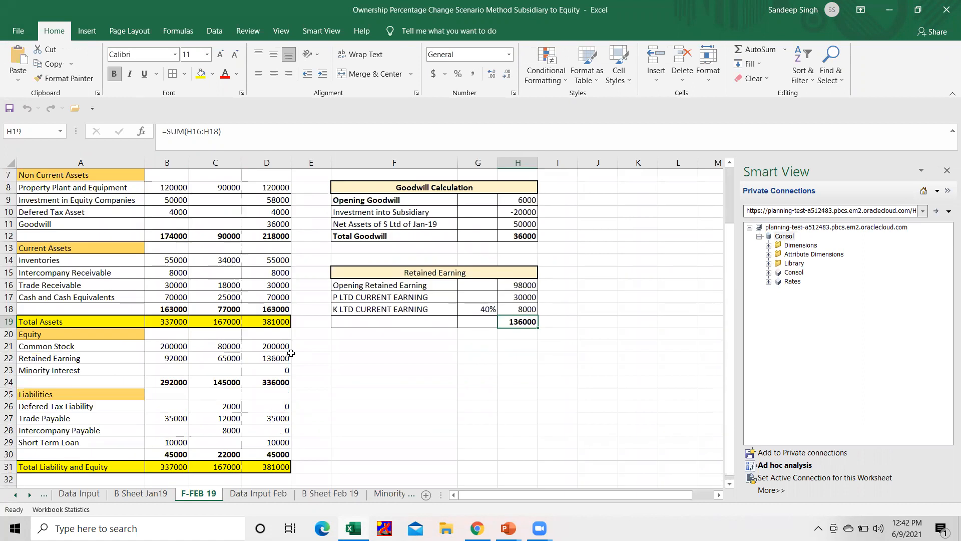
{"action": "scroll", "coordinate": [273, 347], "scroll_direction": "down", "scroll_amount": 1}
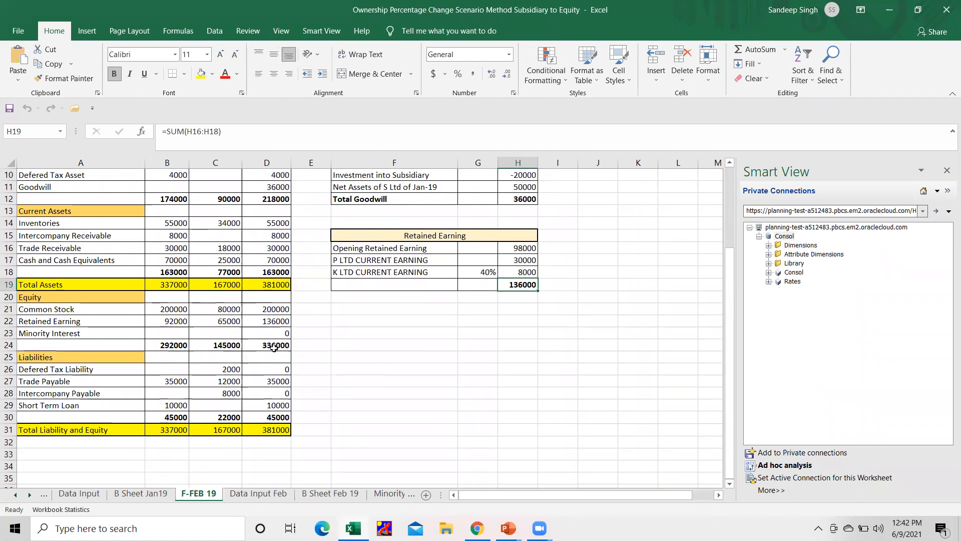
{"action": "scroll", "coordinate": [228, 375], "scroll_direction": "up", "scroll_amount": 3}
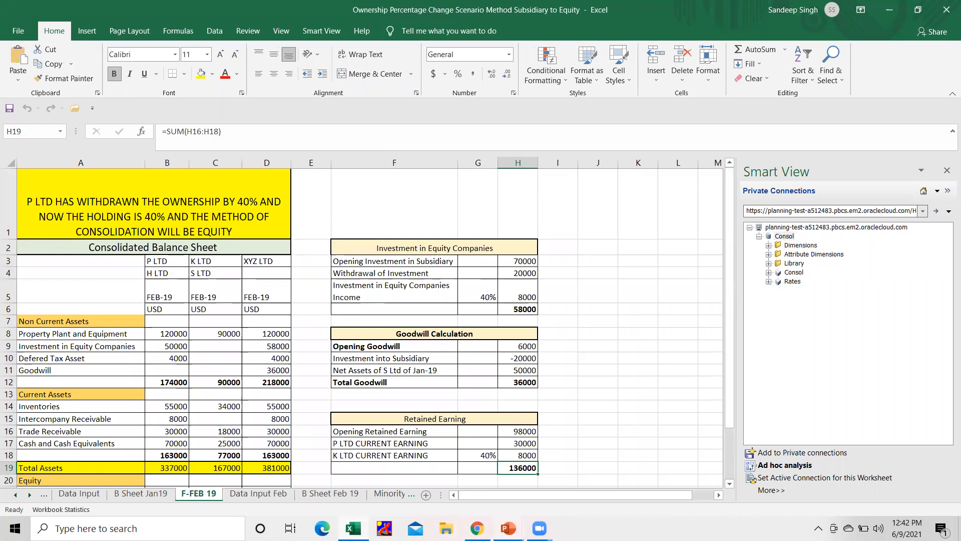
{"action": "mouse_move", "coordinate": [508, 529]}
{"action": "left_click", "coordinate": [559, 503]}
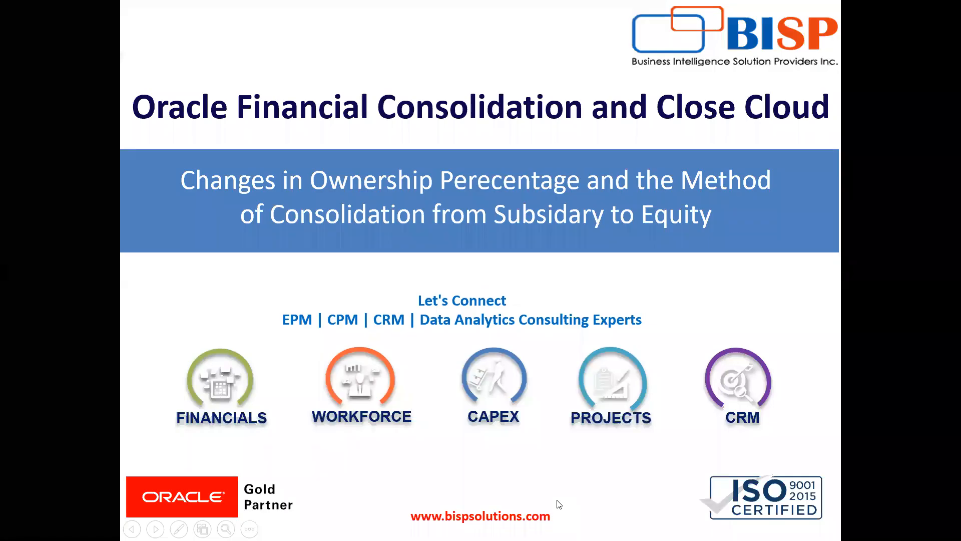